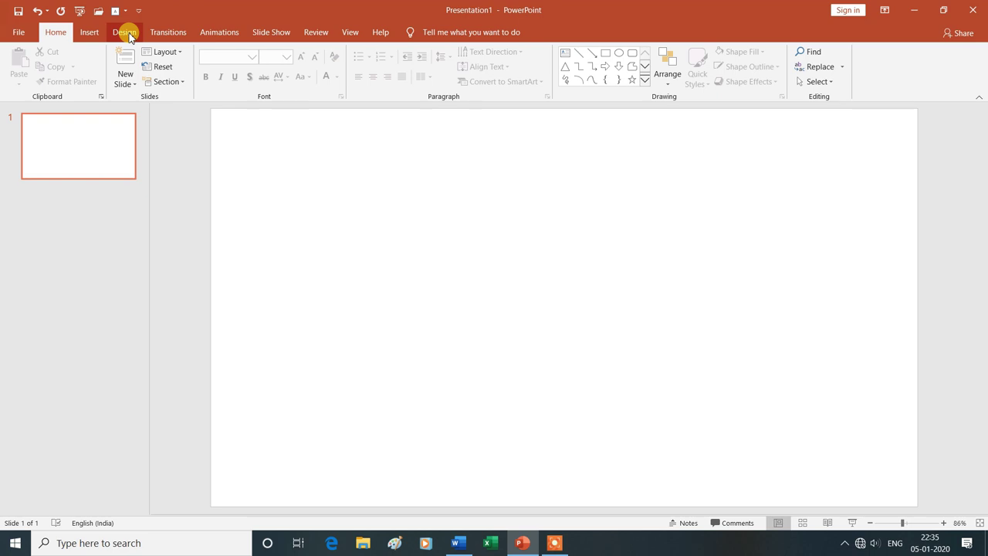
# Show the Design tab's theme choices and add a second blank slide
pyautogui.click(128, 34)
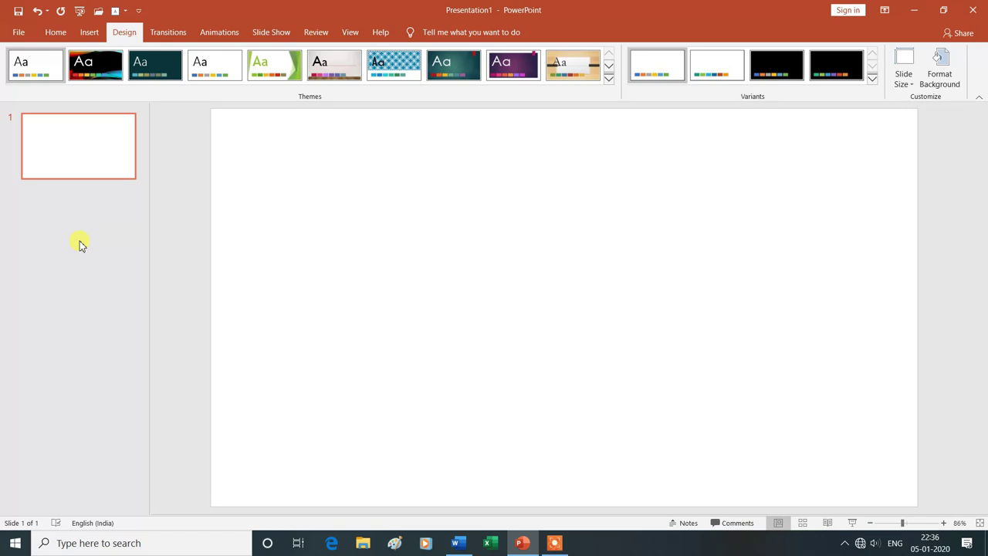
pyautogui.hotkey('ctrl', 'm')
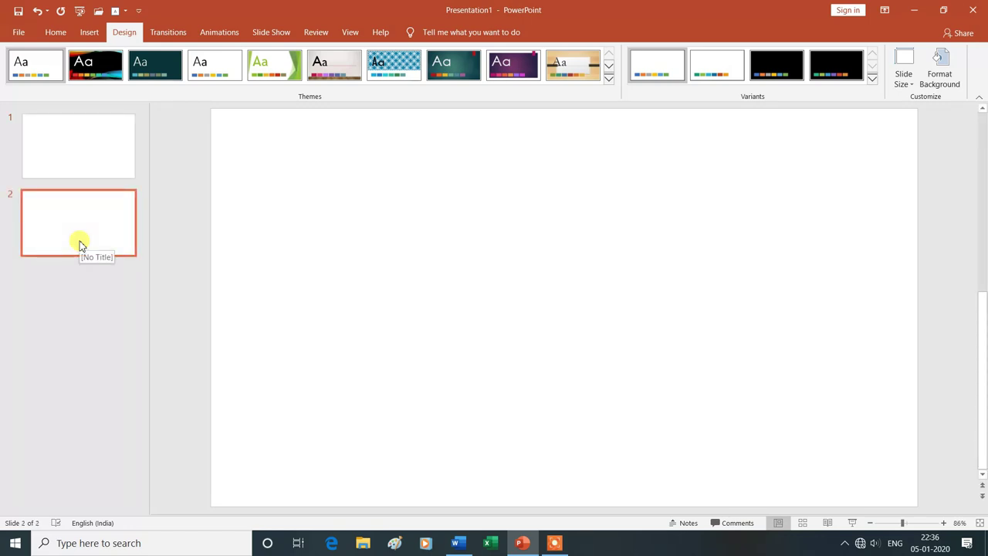
# Add two more blank slides with Ctrl+M so the deck has four
pyautogui.hotkey('ctrl', 'm')
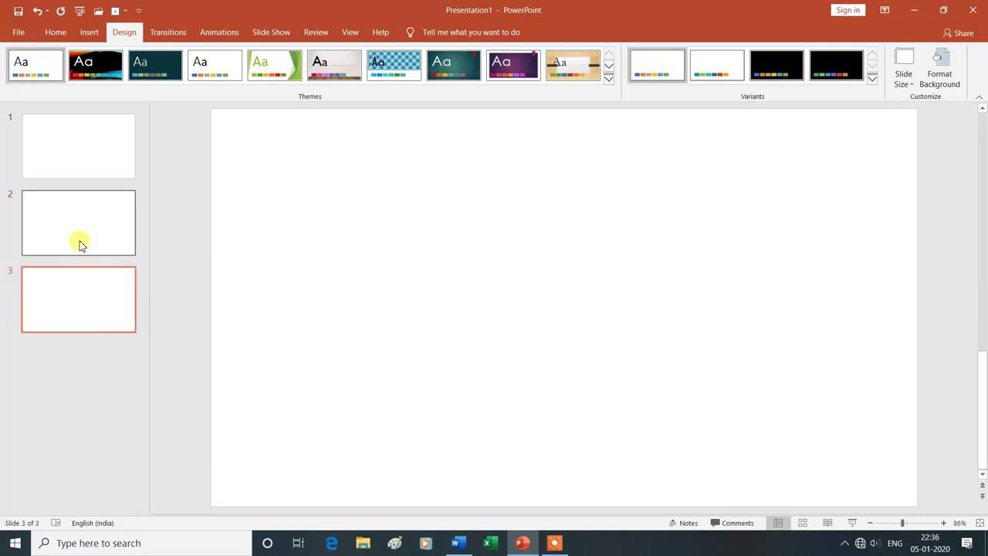
pyautogui.hotkey('ctrl', 'm')
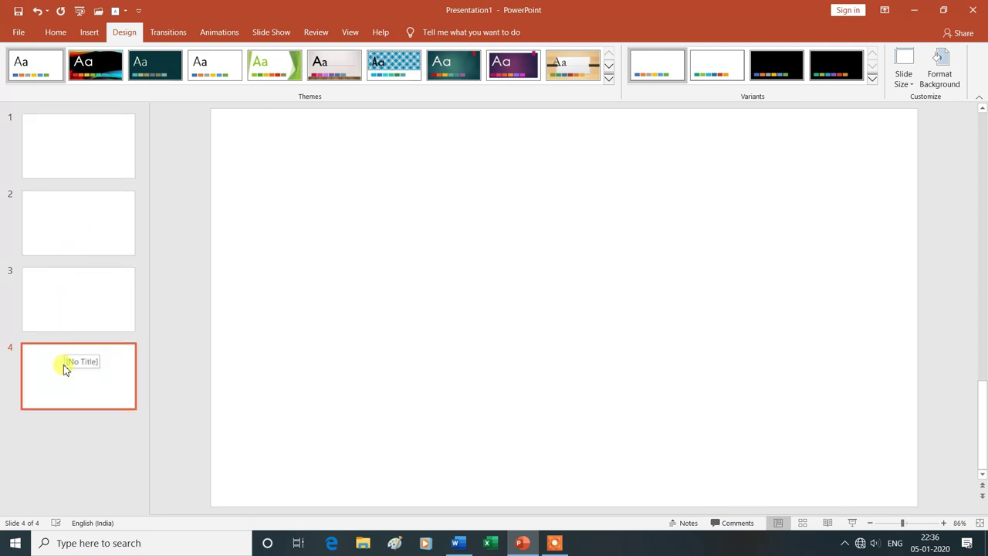
pyautogui.click(272, 70)
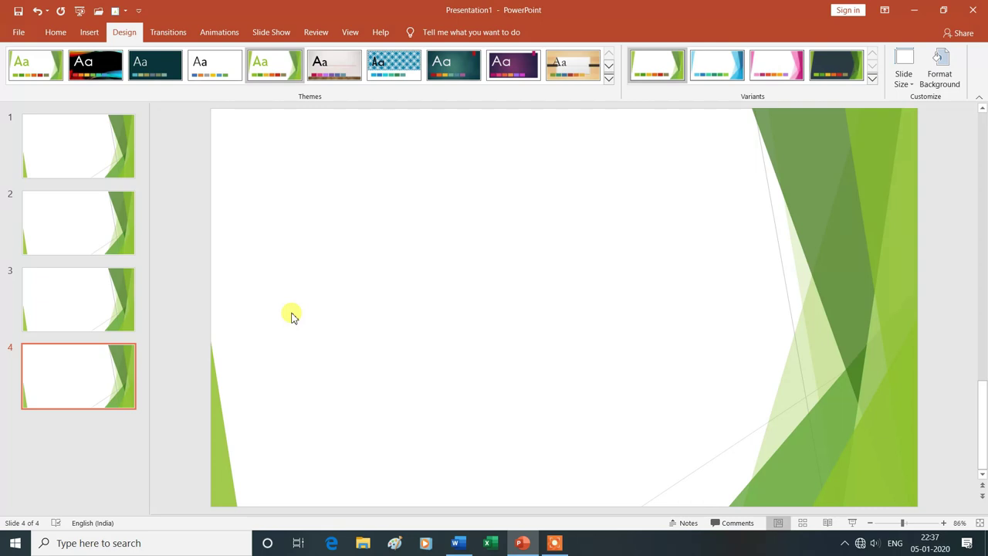
pyautogui.hotkey('ctrl', 'z')
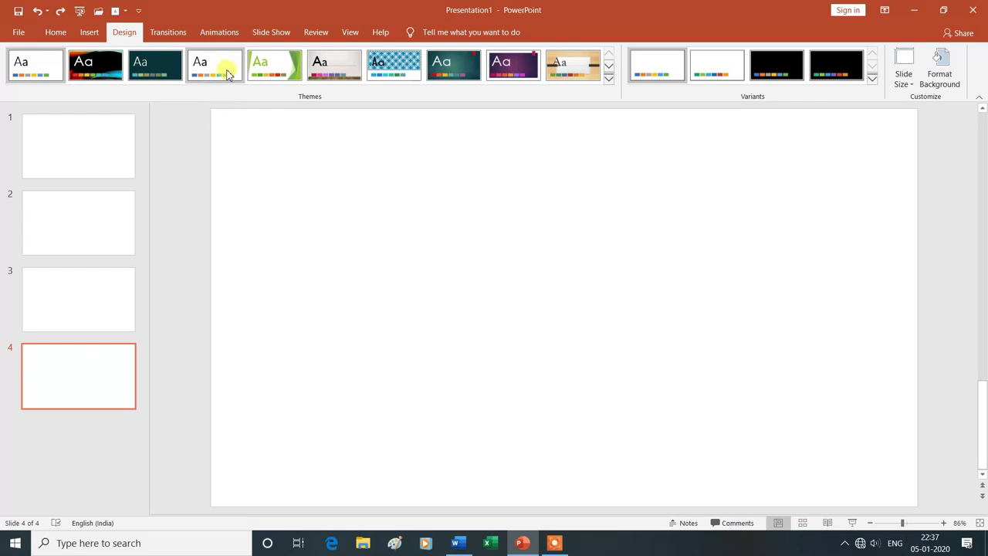
pyautogui.click(77, 139)
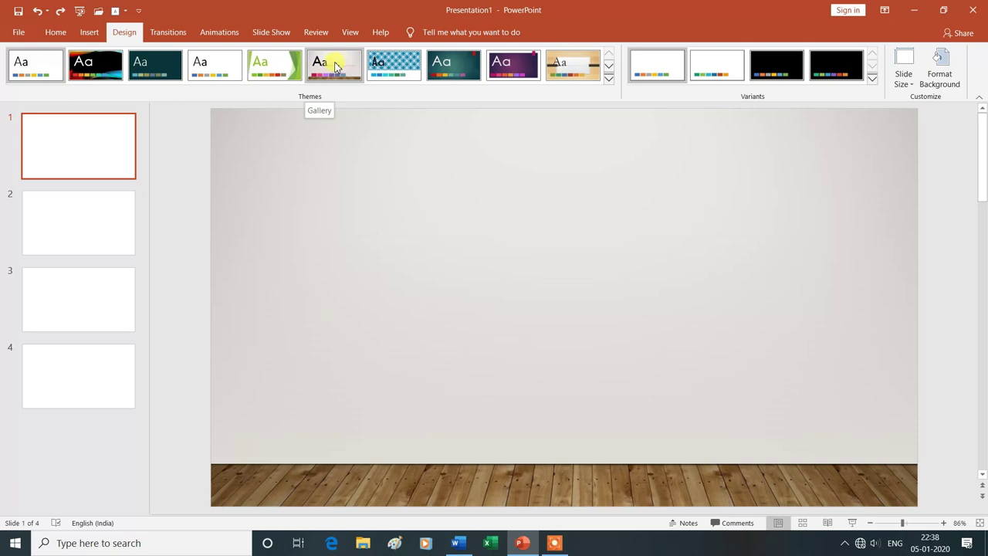
# Apply the wood-floor Gallery theme to slide 1 only, then select slide 2
pyautogui.rightClick(336, 67)
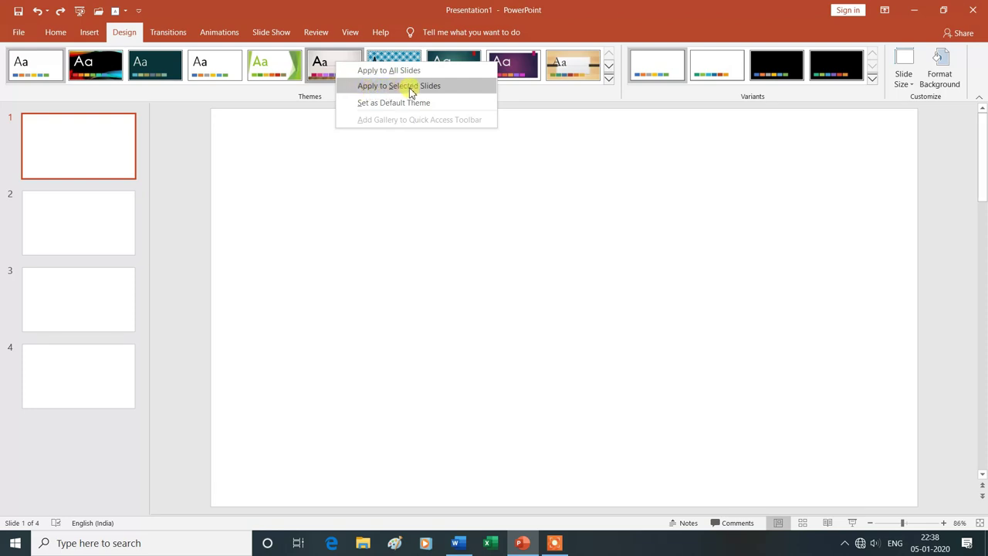
pyautogui.click(411, 85)
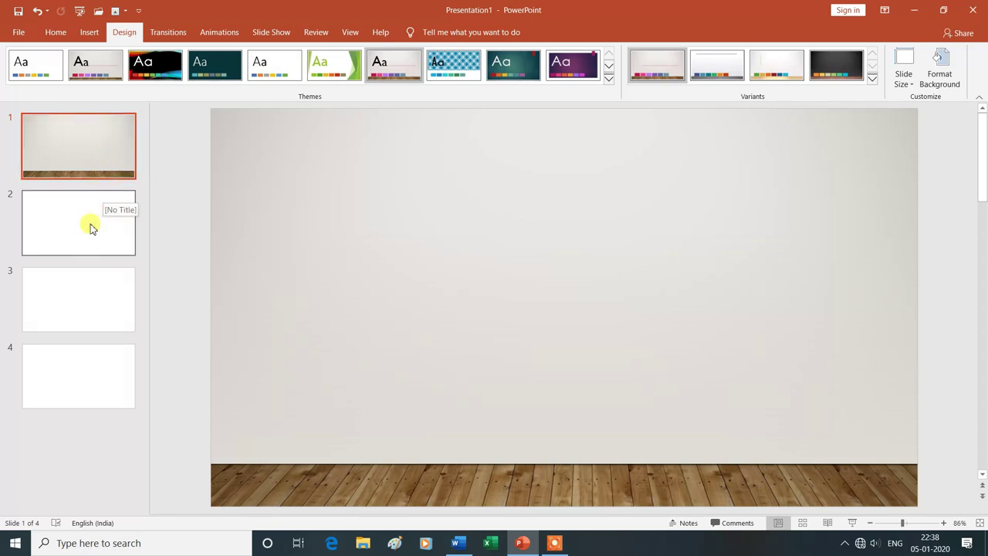
pyautogui.click(91, 229)
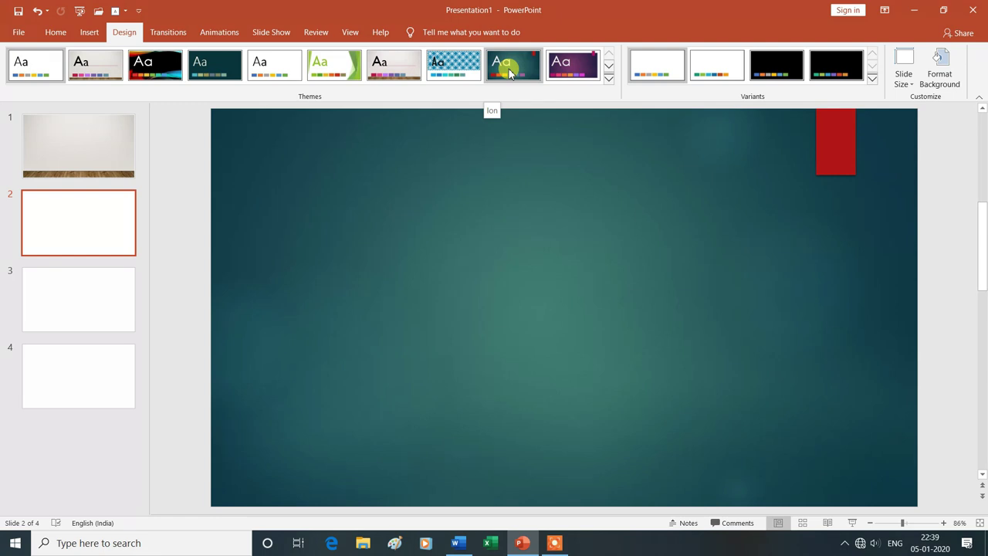
# Apply the teal Ion theme to slide 2 only, then select slide 3
pyautogui.rightClick(510, 72)
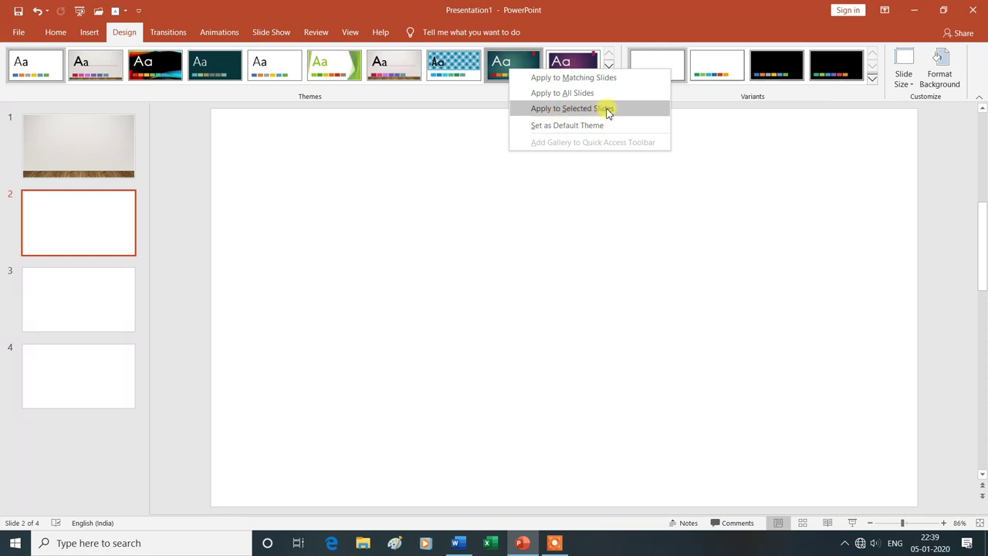
pyautogui.click(568, 113)
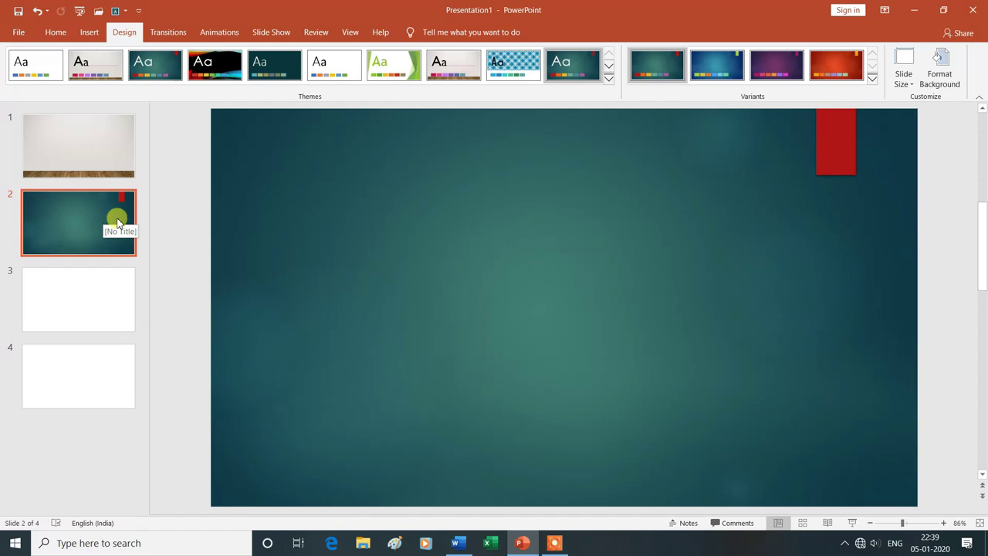
pyautogui.click(82, 304)
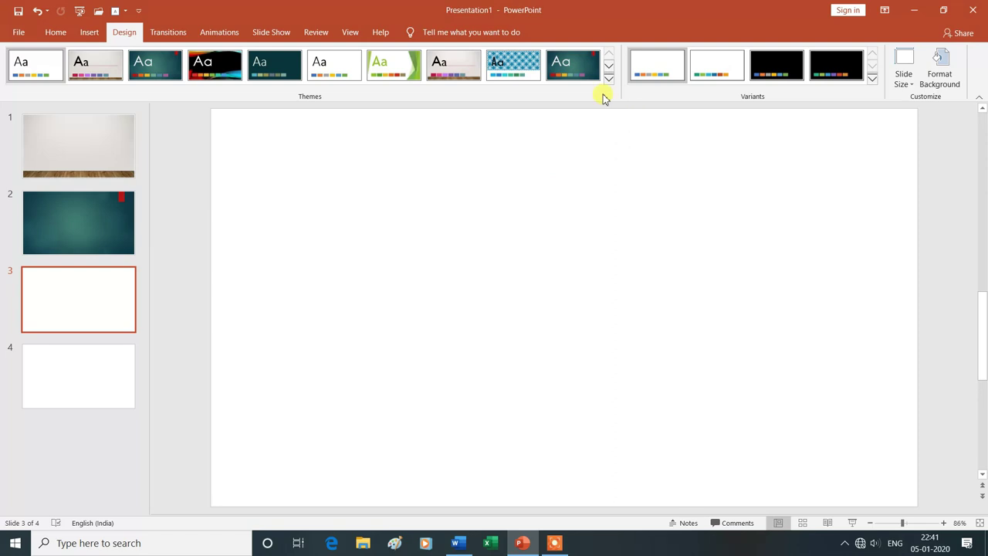
# Apply the Wisp theme from the full themes list to the matching slides 3 and 4
pyautogui.click(609, 82)
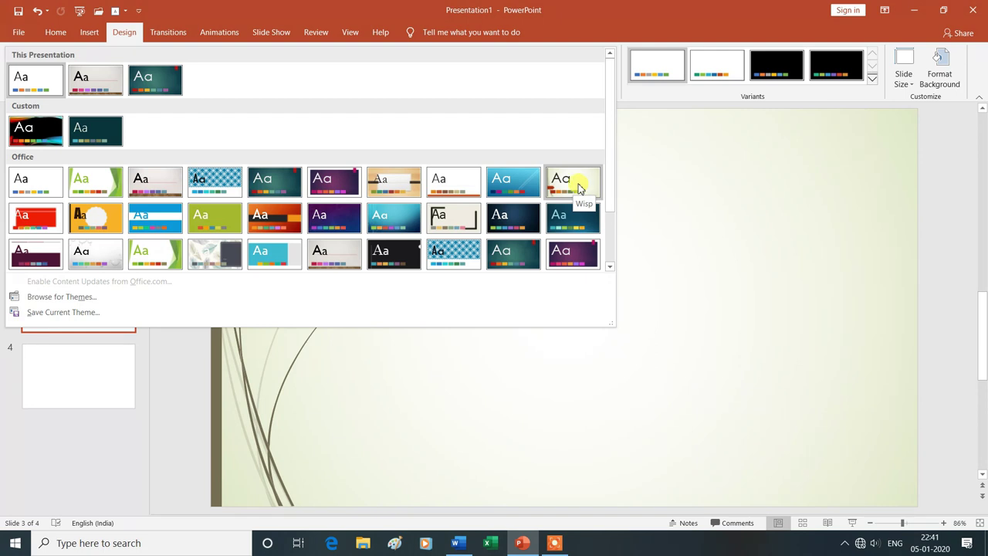
pyautogui.rightClick(579, 188)
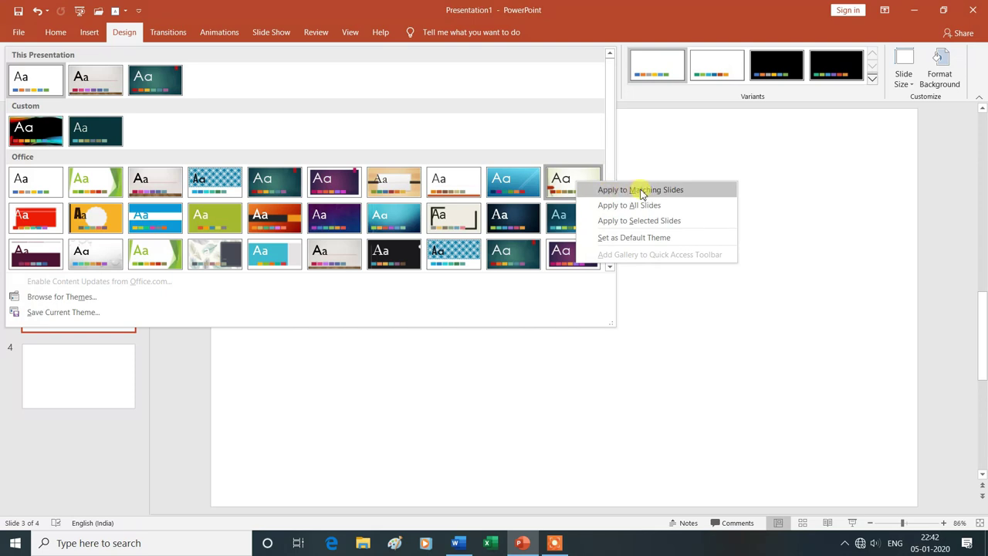
pyautogui.click(641, 192)
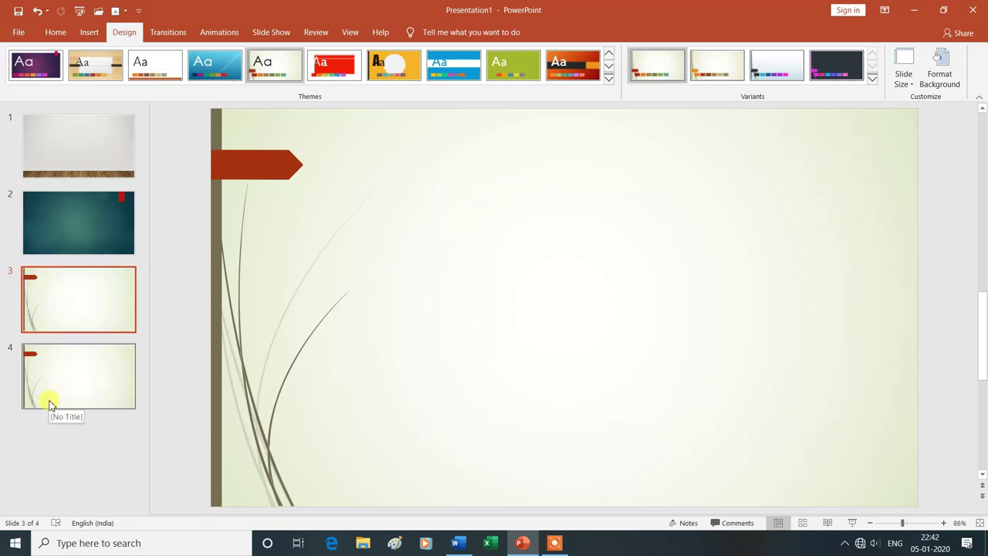
# With slide 3 selected, compare Wisp colour variants and settle on the beige one
pyautogui.press('alt')
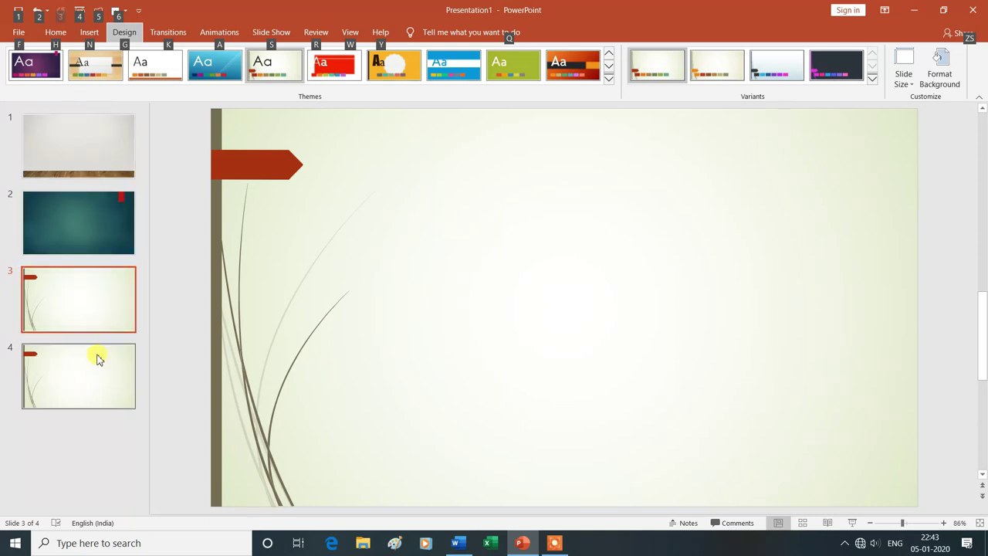
pyautogui.click(90, 291)
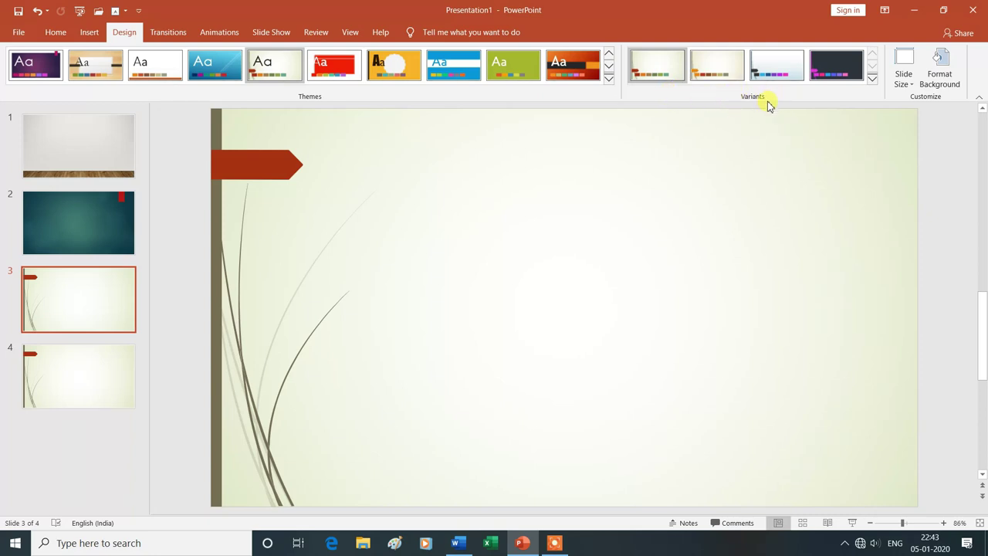
pyautogui.click(674, 72)
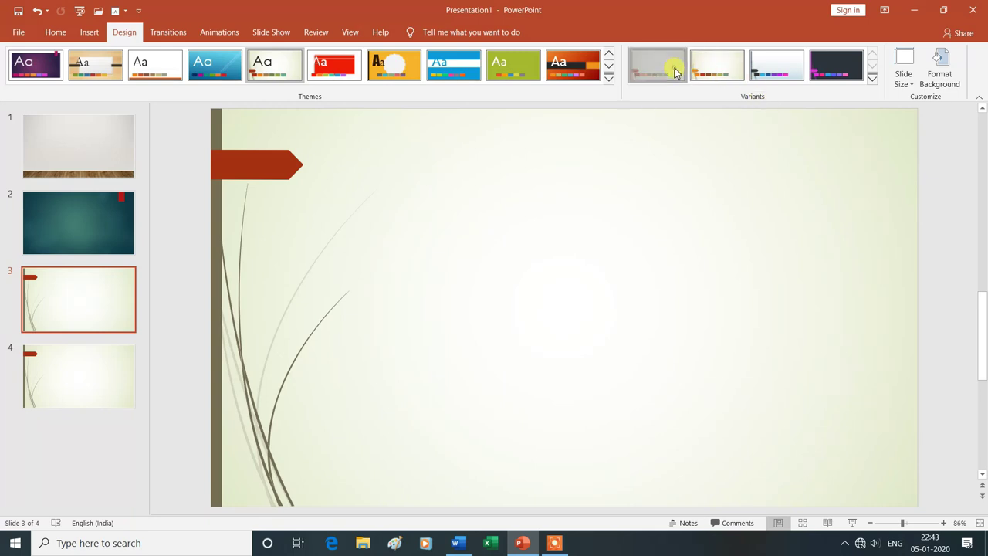
pyautogui.click(716, 69)
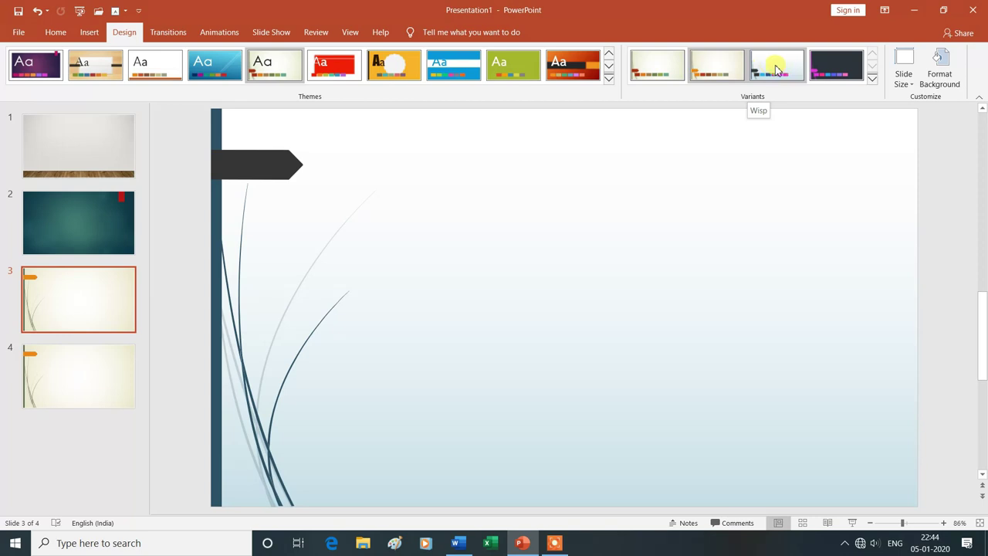
pyautogui.click(777, 69)
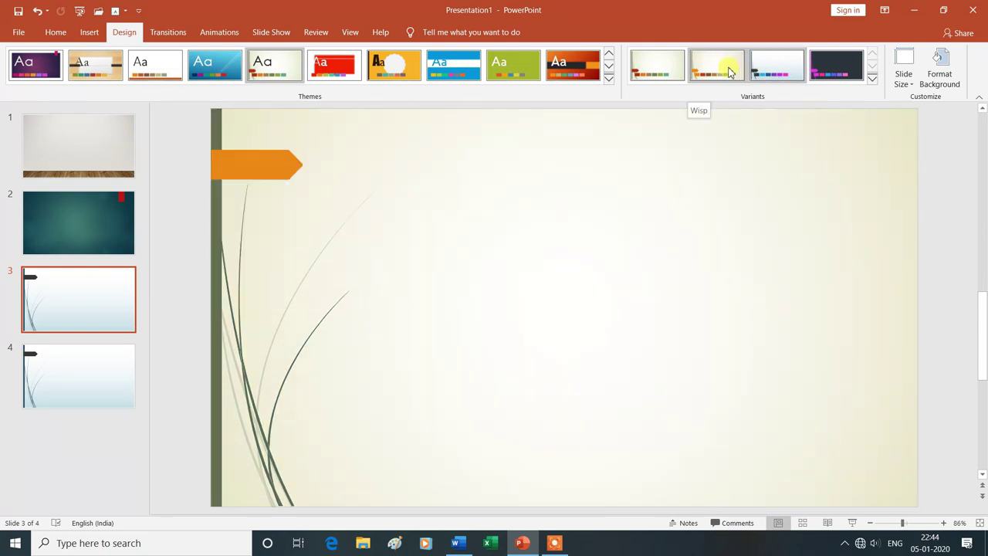
pyautogui.click(730, 70)
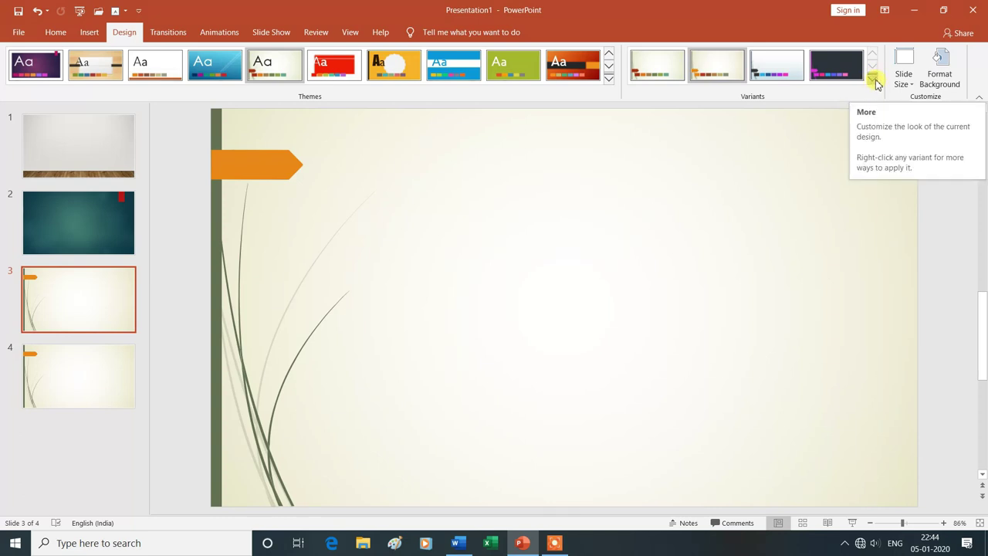
pyautogui.click(873, 80)
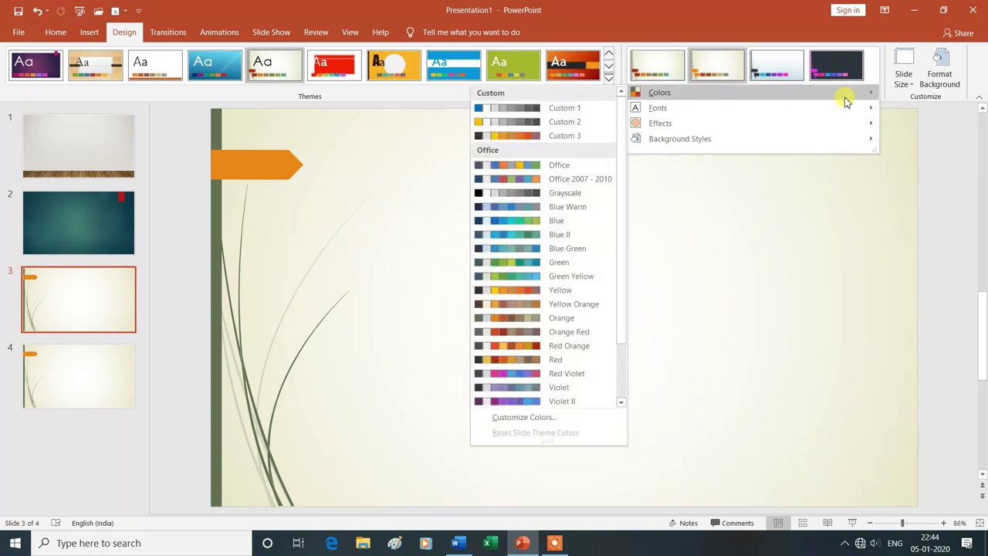
# Apply the Blue colour scheme from the Variants Colors list to slides 3 and 4
pyautogui.moveTo(748, 107)
pyautogui.moveTo(657, 97)
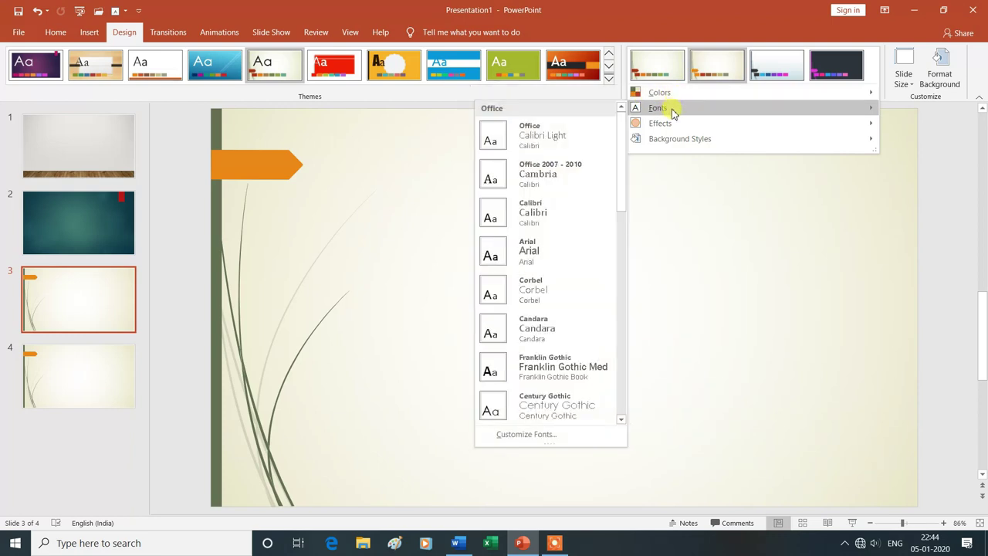
pyautogui.moveTo(670, 128)
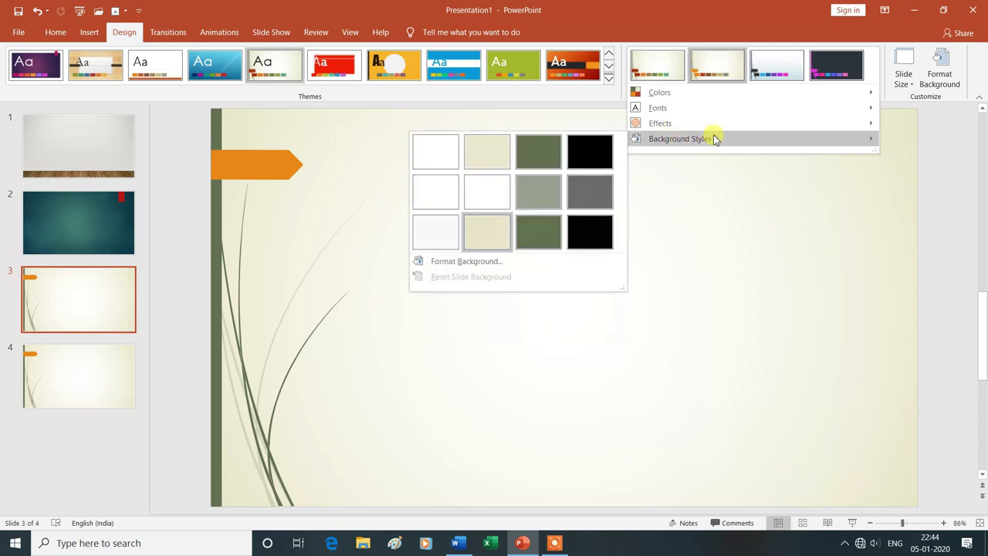
pyautogui.moveTo(706, 124)
pyautogui.moveTo(703, 93)
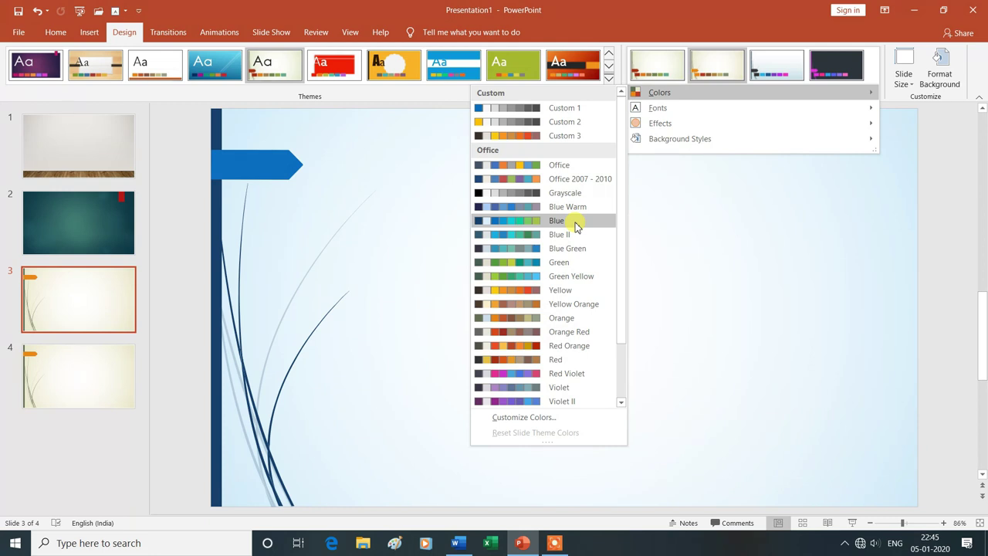
pyautogui.click(576, 224)
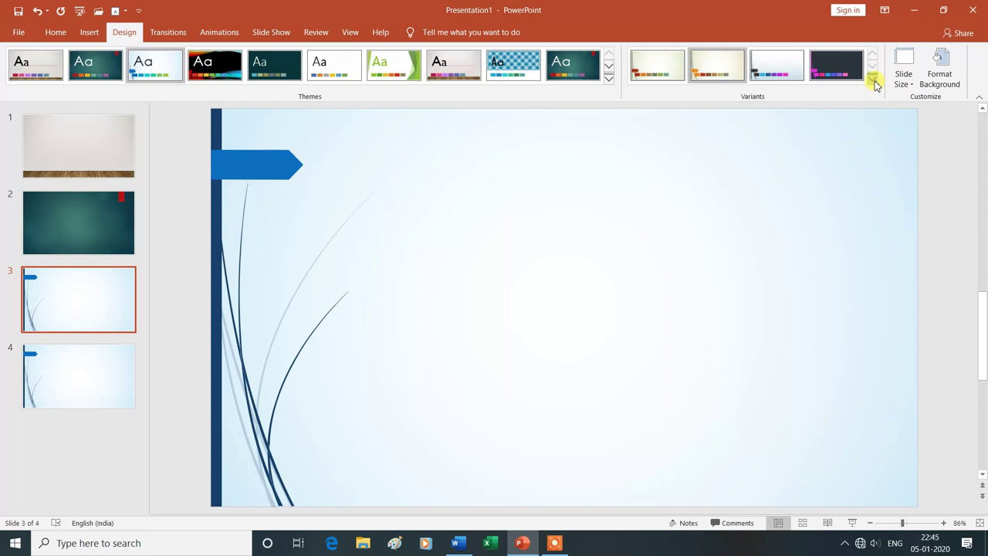
# Reopen the Variants design options and close them without changes
pyautogui.click(874, 81)
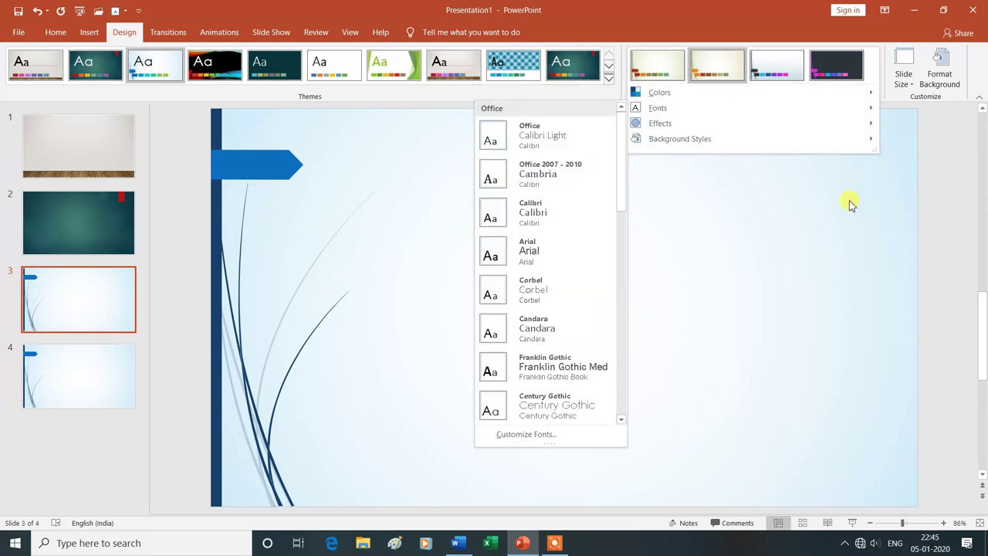
pyautogui.click(710, 242)
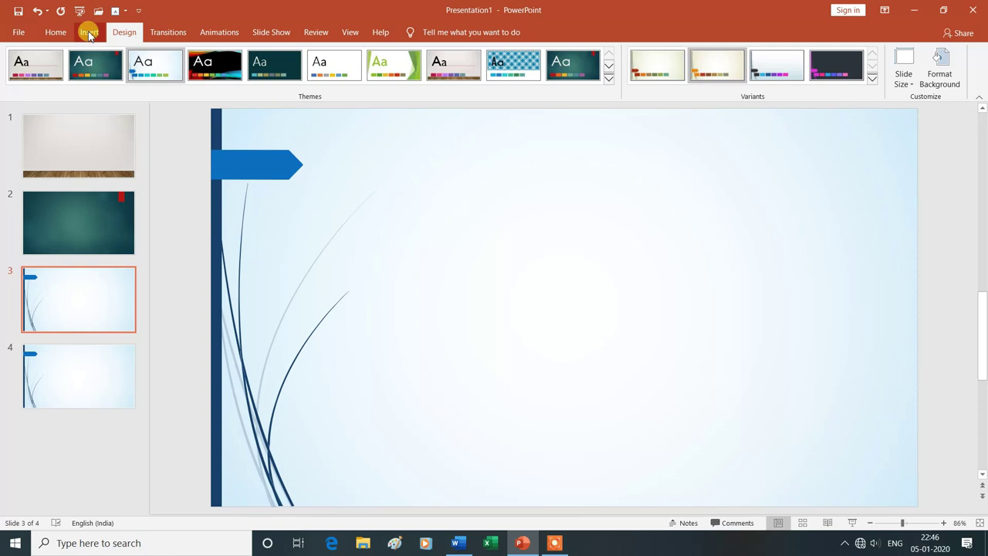
# Pick the ribbon banner shape from the Insert tab's Shapes gallery
pyautogui.click(89, 34)
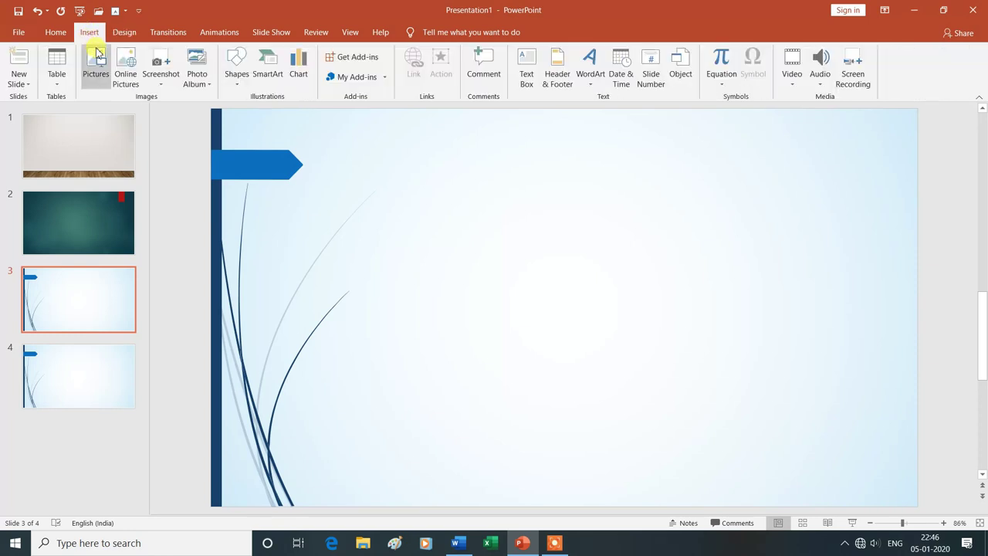
pyautogui.click(238, 87)
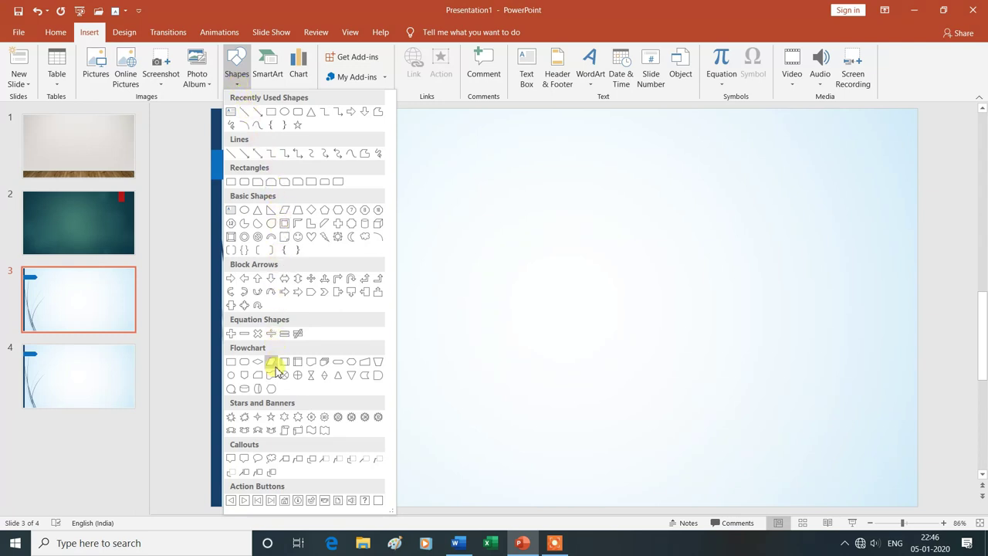
pyautogui.click(246, 435)
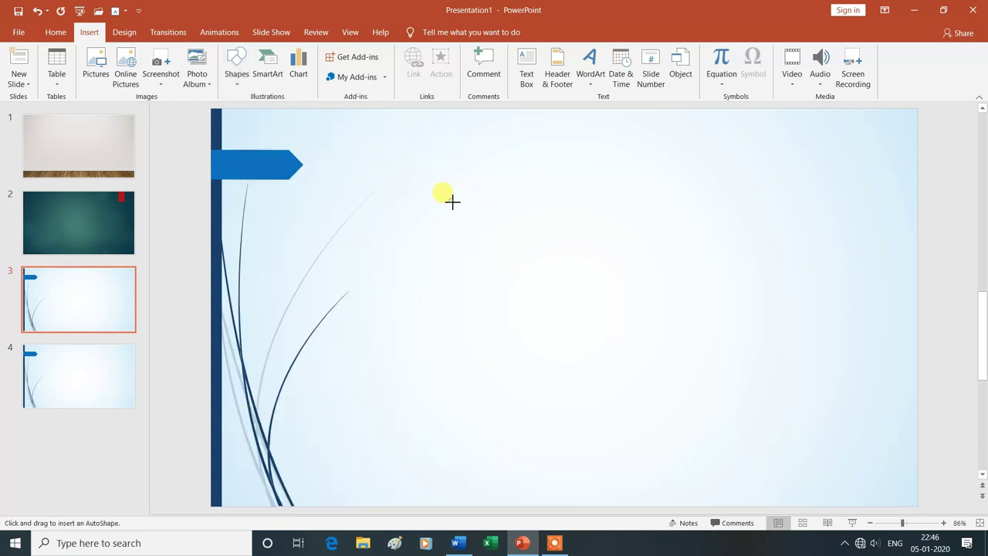
# Draw a ribbon banner across slide 3's upper middle and place the cursor inside for text
pyautogui.moveTo(452, 202); pyautogui.dragTo(773, 293)
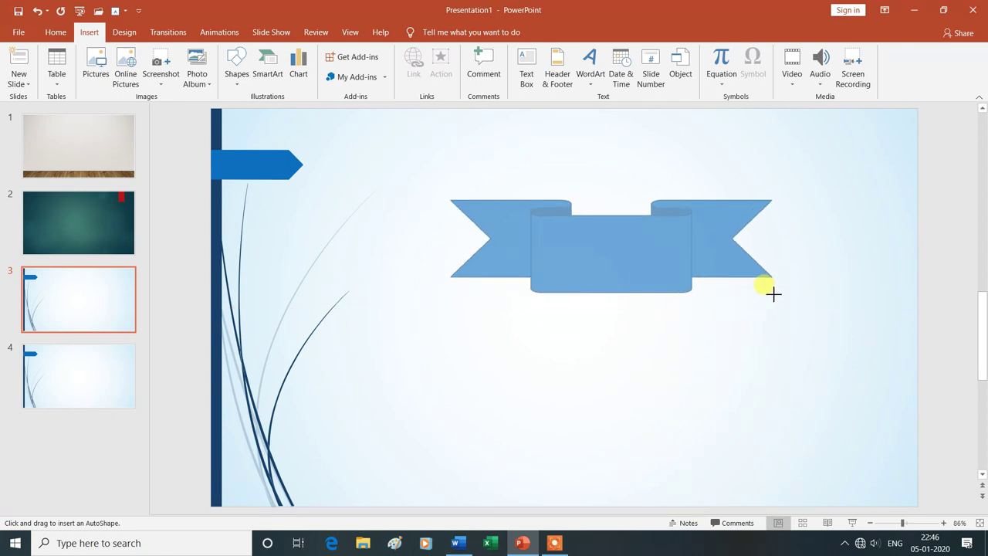
pyautogui.moveTo(773, 294); pyautogui.dragTo(774, 308)
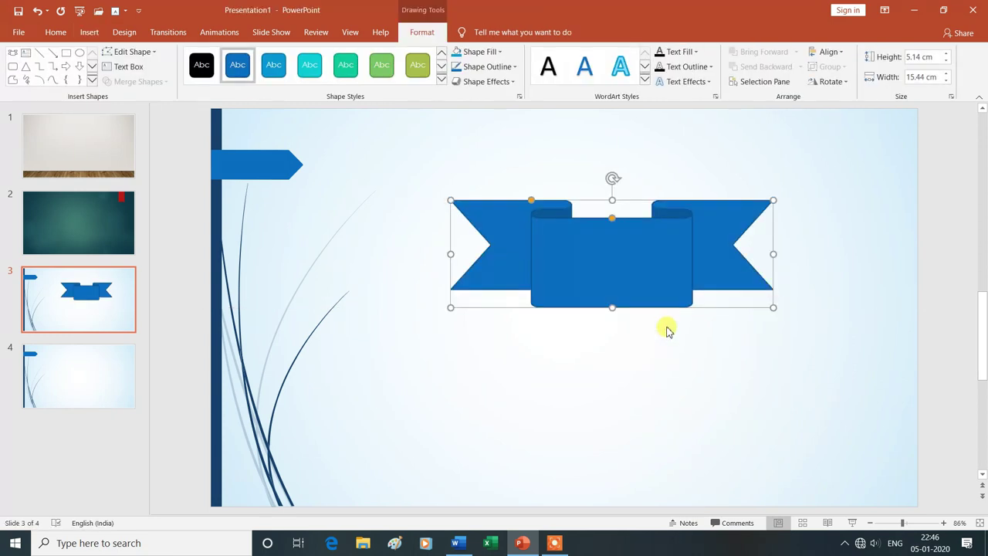
pyautogui.click(618, 257)
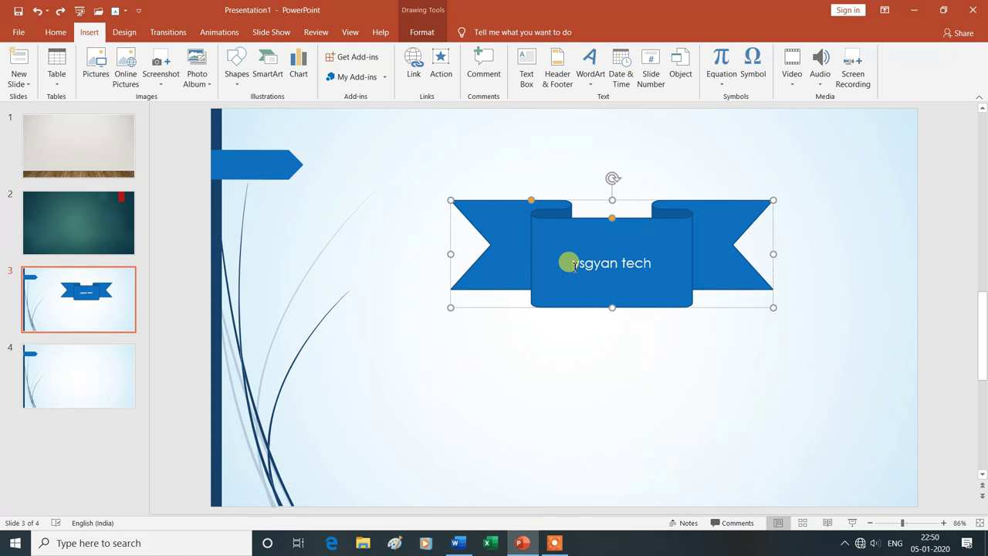
# Format the ribbon's 'ysgyan tech' text as 36 pt, bold and yellow
pyautogui.moveTo(572, 264); pyautogui.dragTo(672, 266)
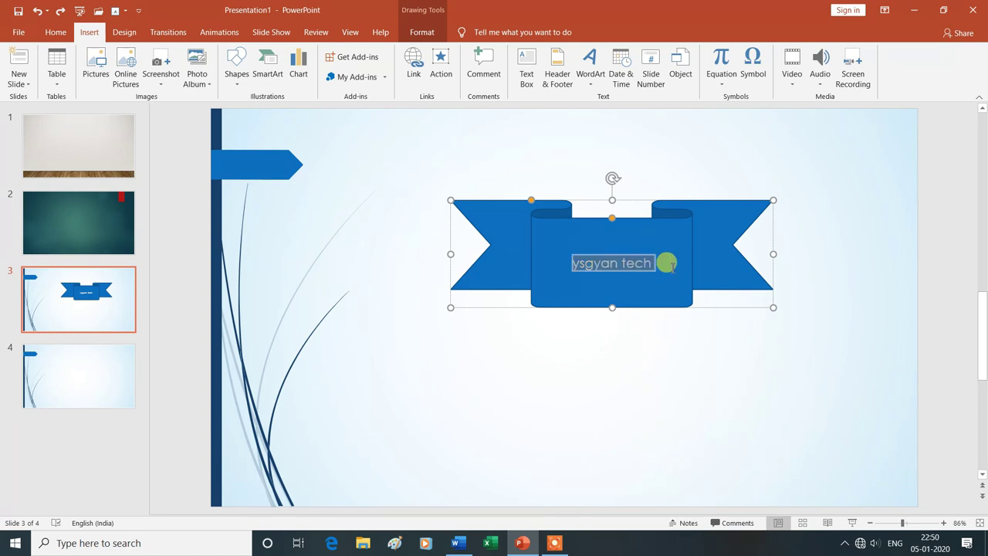
pyautogui.click(55, 33)
pyautogui.click(287, 57)
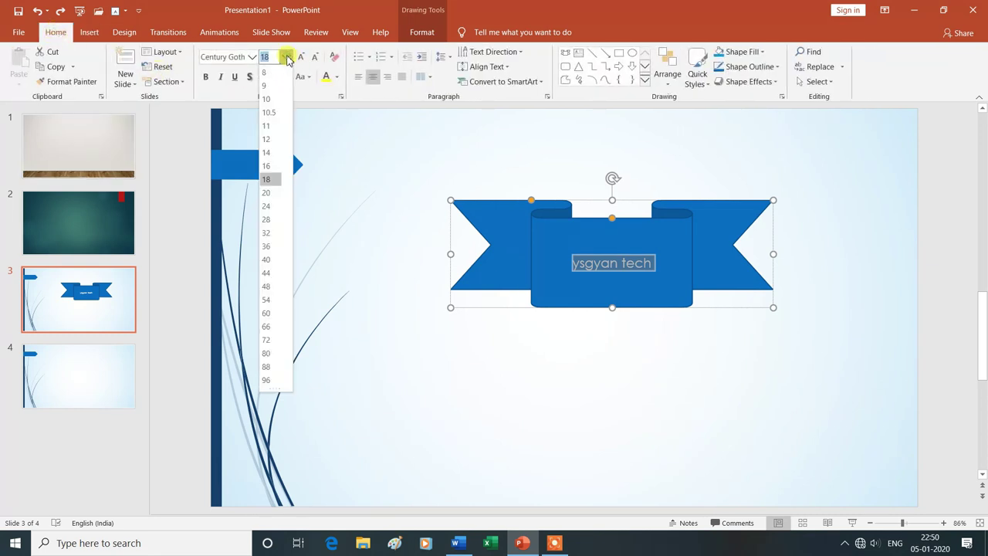
pyautogui.click(270, 246)
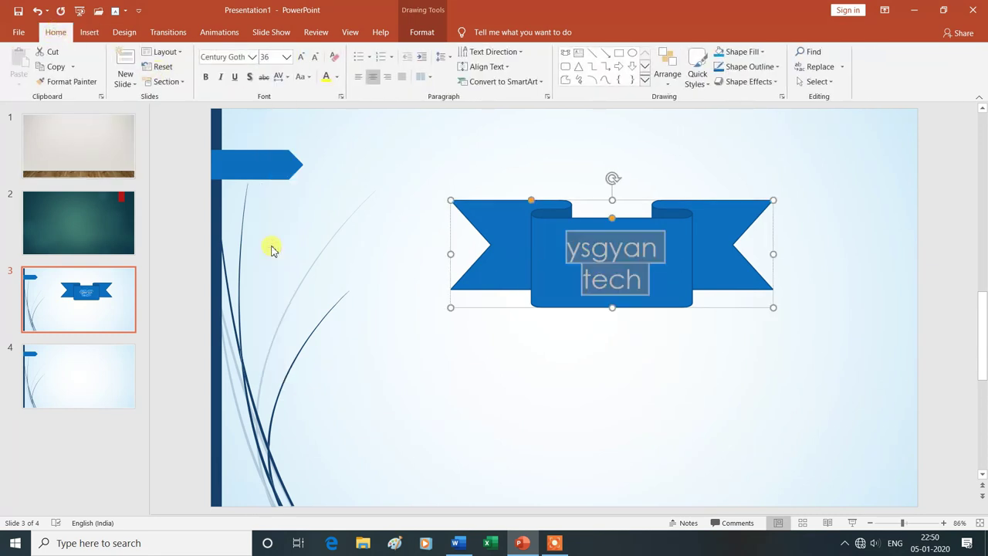
pyautogui.click(206, 77)
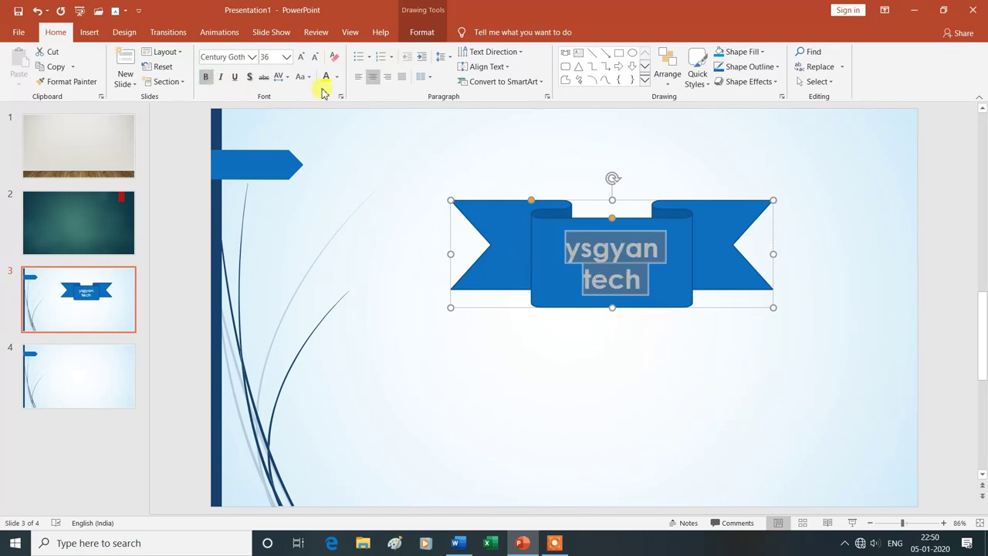
pyautogui.click(336, 76)
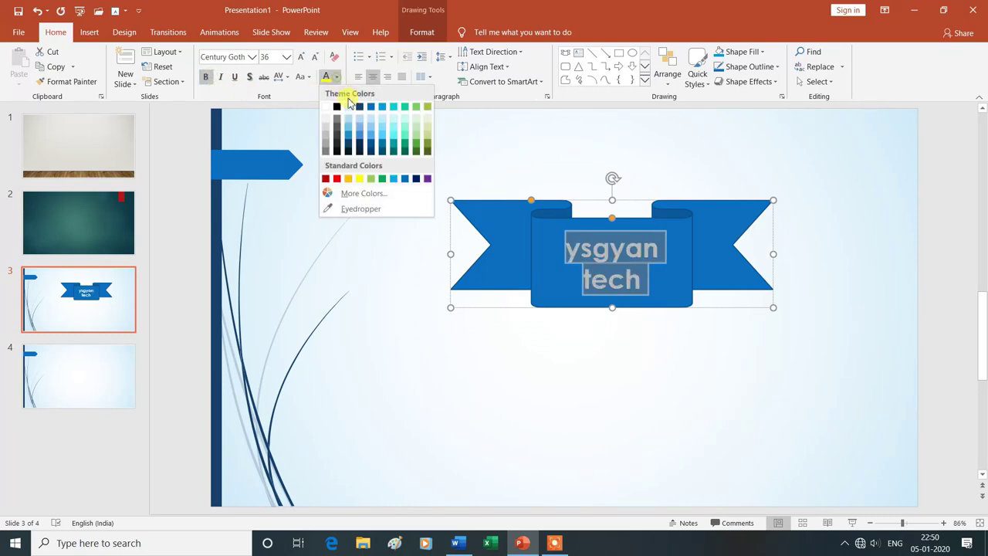
pyautogui.click(360, 180)
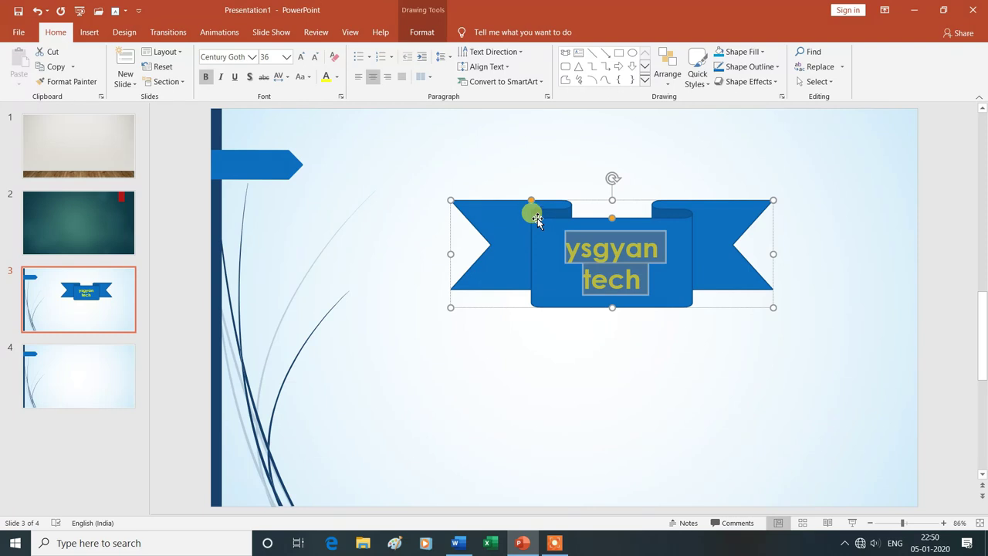
# Widen the ribbon's centre band so the text fits one line, then place the banner at the upper-left edge
pyautogui.moveTo(532, 201)
pyautogui.mouseDown()
pyautogui.moveTo(540, 243)
pyautogui.moveTo(512, 225)
pyautogui.mouseUp()
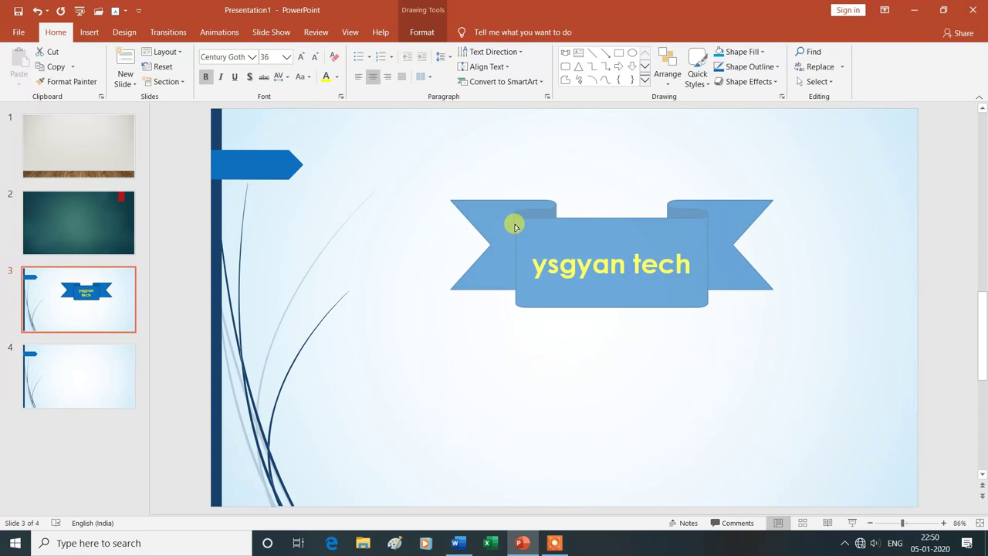
pyautogui.moveTo(510, 224); pyautogui.dragTo(508, 224)
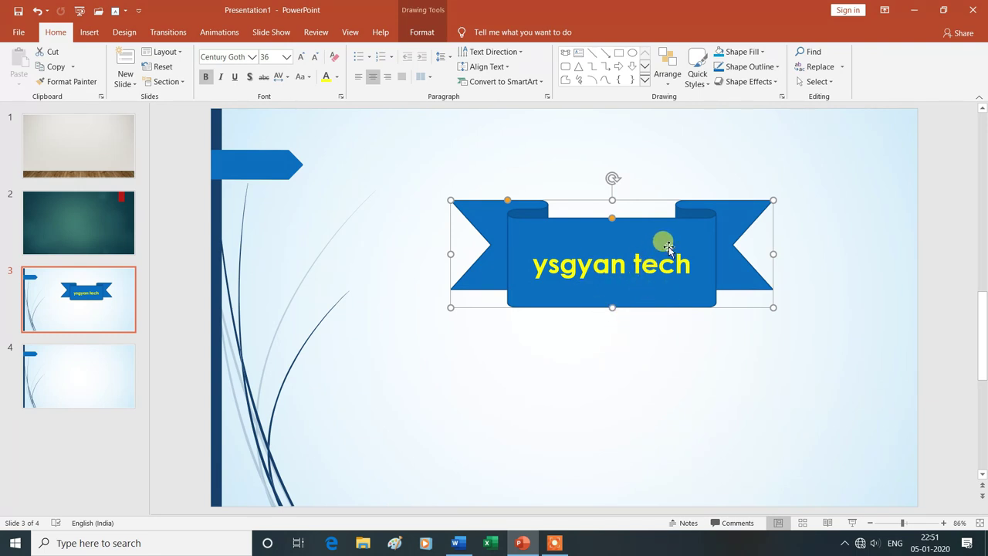
pyautogui.moveTo(729, 229)
pyautogui.mouseDown()
pyautogui.moveTo(692, 241)
pyautogui.moveTo(488, 224)
pyautogui.mouseUp()
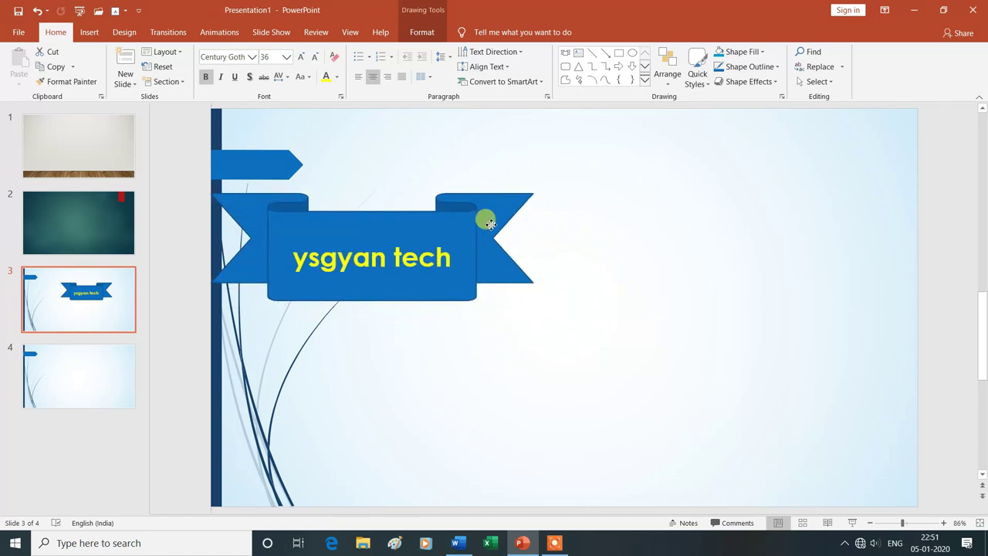
pyautogui.moveTo(488, 224); pyautogui.dragTo(483, 216)
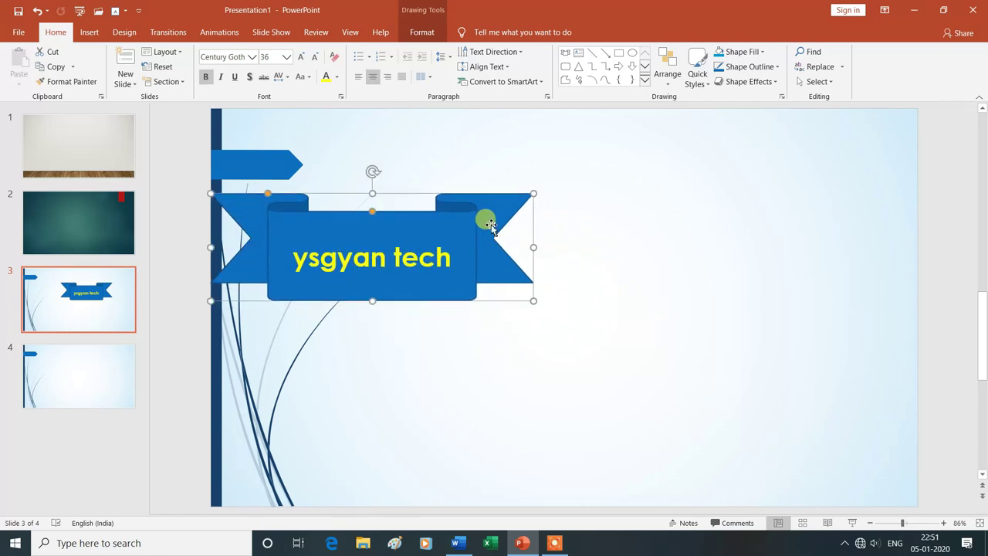
# Apply the Century Schoolbook theme fonts, then drag the banner down to the slide's lower left
pyautogui.click(124, 33)
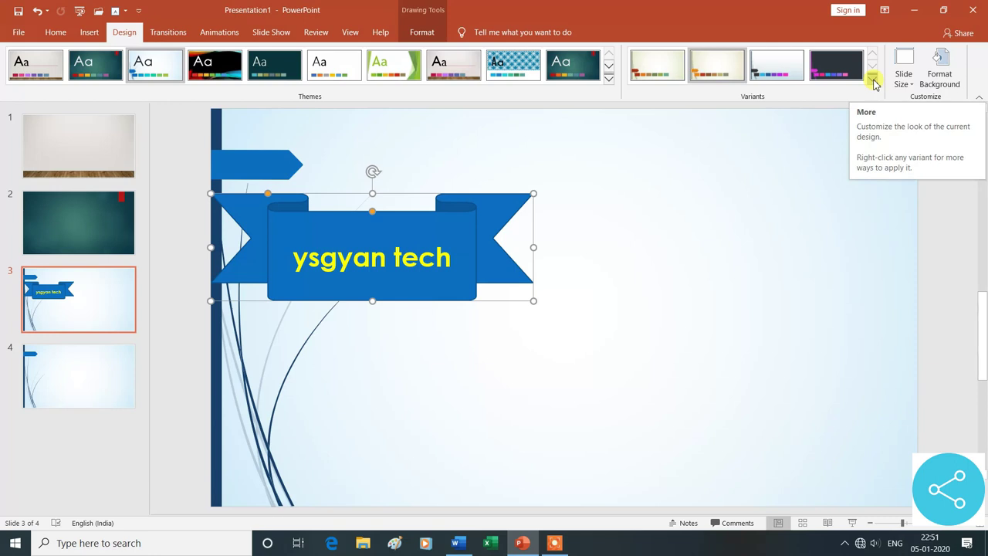
pyautogui.click(874, 80)
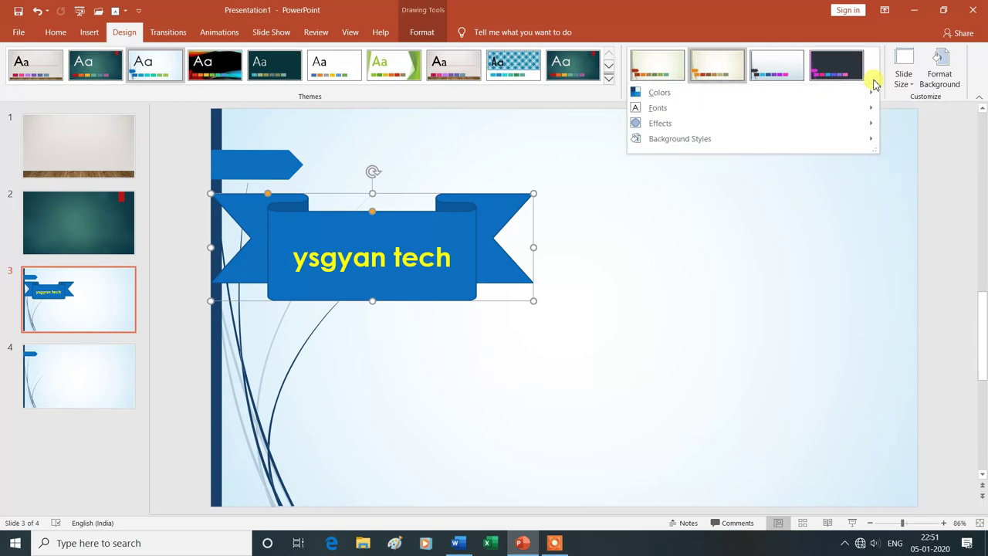
pyautogui.moveTo(855, 111)
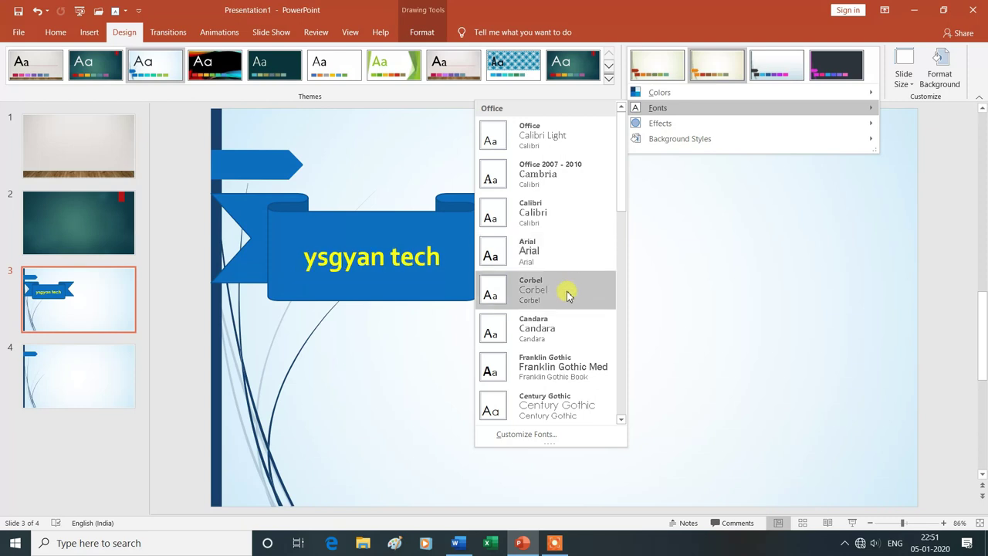
pyautogui.click(623, 422)
pyautogui.click(623, 422)
pyautogui.click(623, 422)
pyautogui.click(623, 422)
pyautogui.click(622, 421)
pyautogui.click(622, 422)
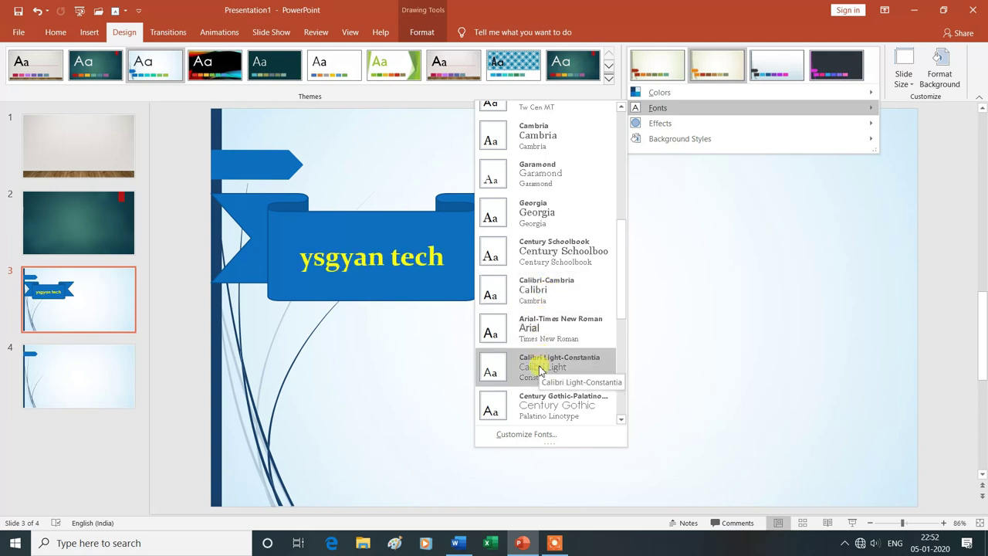
pyautogui.click(551, 253)
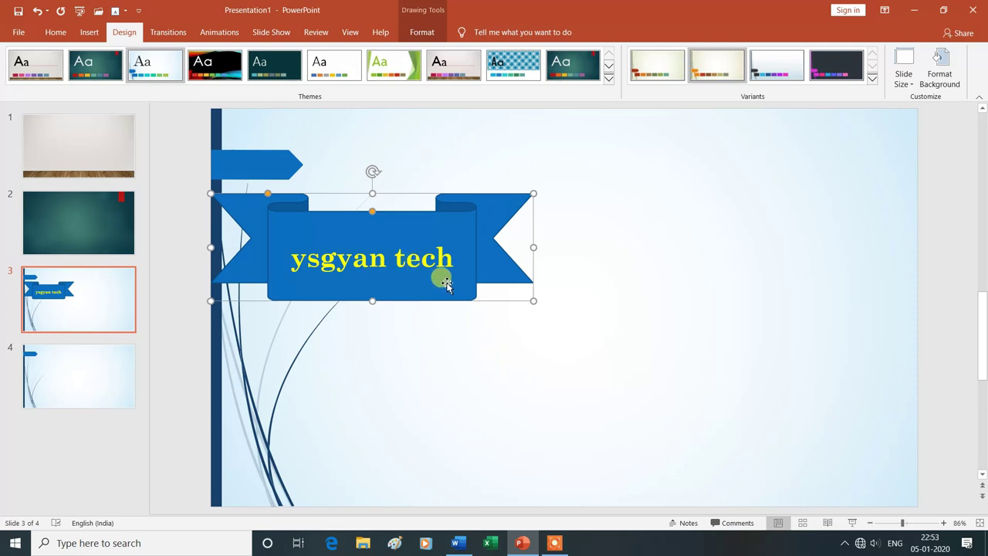
pyautogui.moveTo(446, 283)
pyautogui.mouseDown()
pyautogui.moveTo(432, 442)
pyautogui.moveTo(445, 453)
pyautogui.mouseUp()
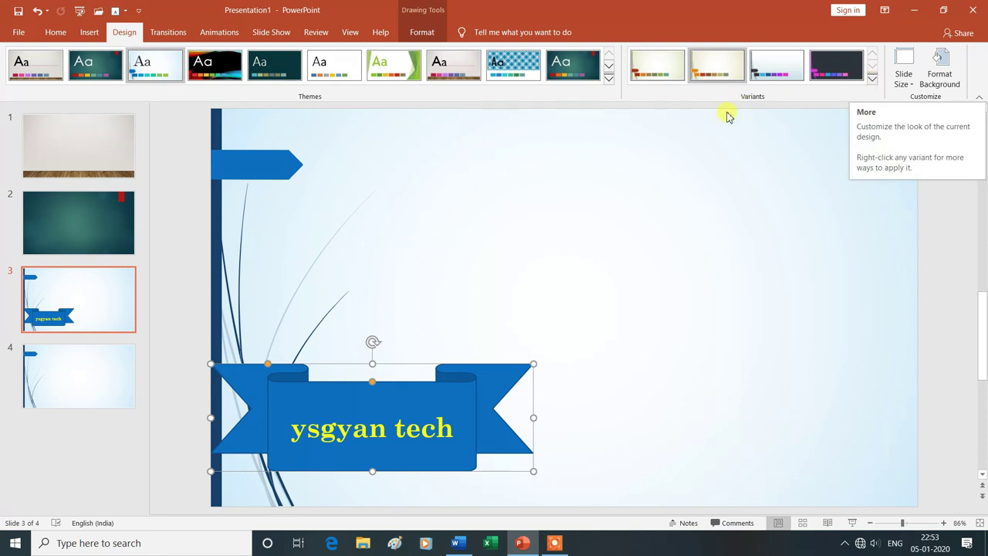
# Apply the Milk Glass theme effects and move the ribbon up toward the slide's centre
pyautogui.click(872, 79)
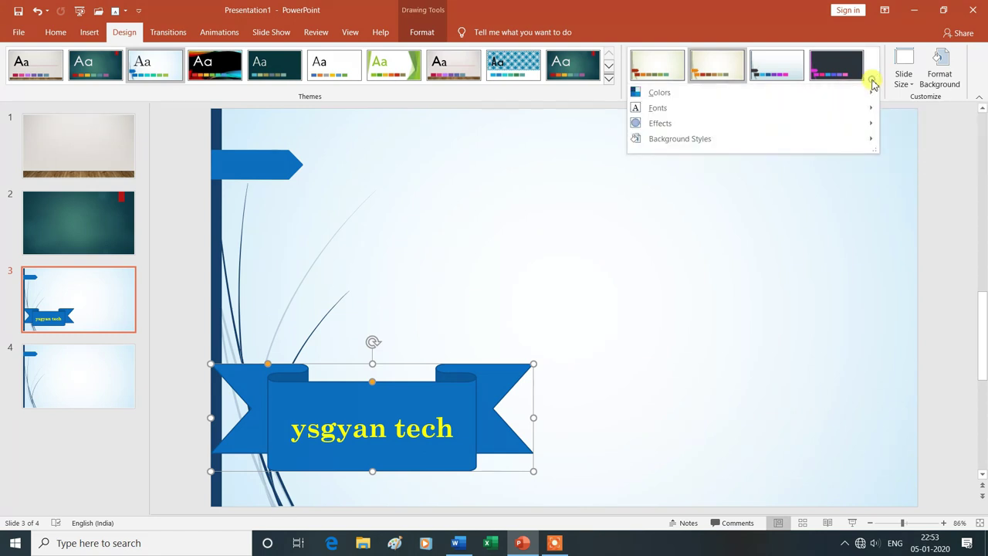
pyautogui.moveTo(779, 107)
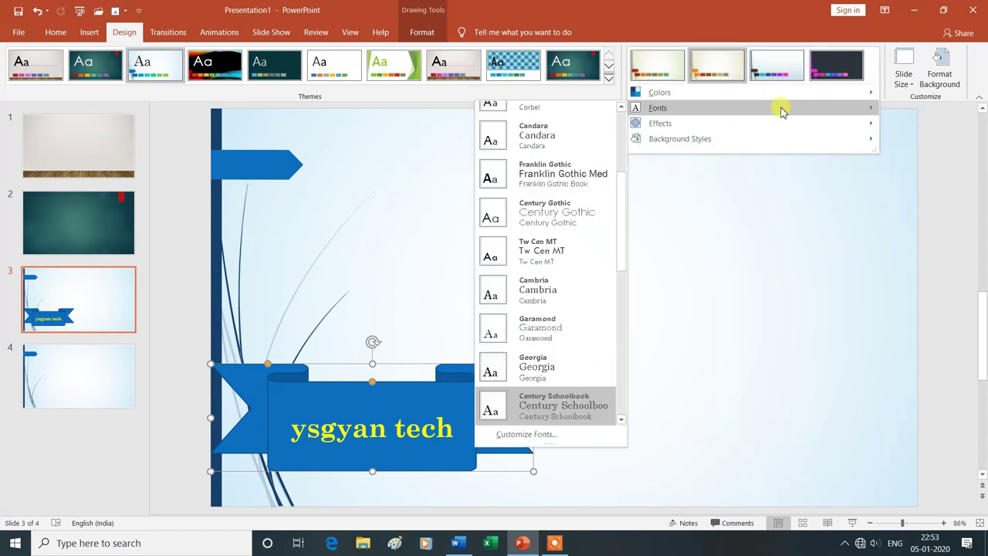
pyautogui.moveTo(769, 126)
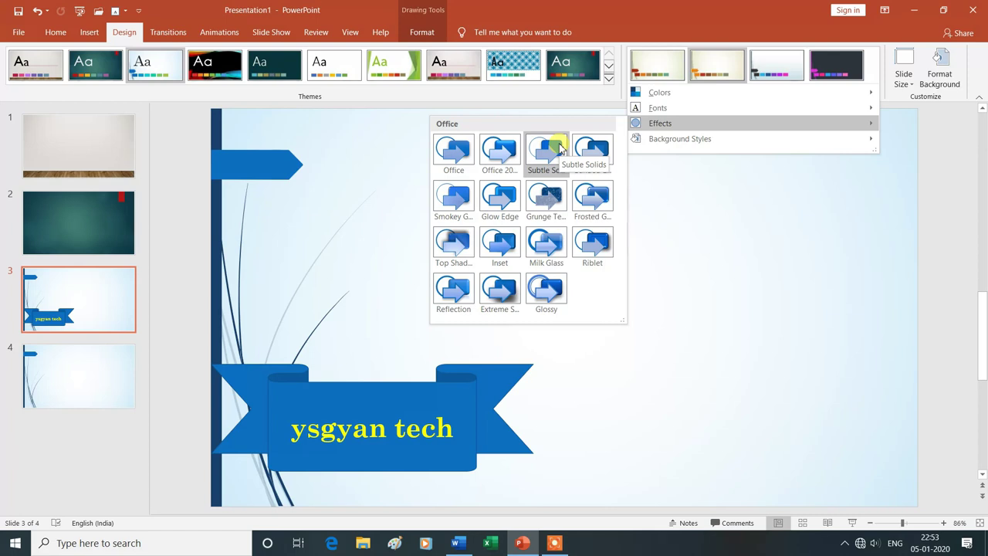
pyautogui.click(510, 371)
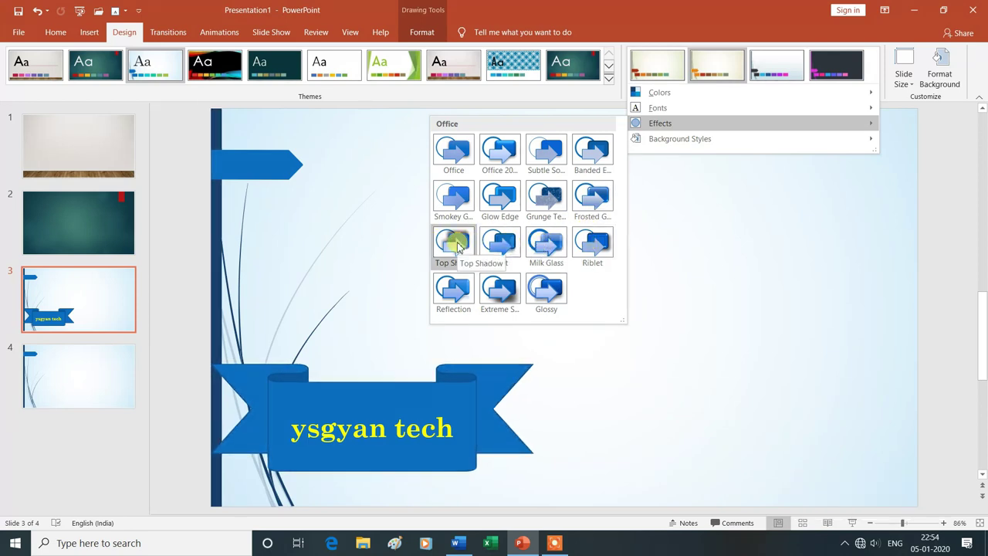
pyautogui.click(544, 245)
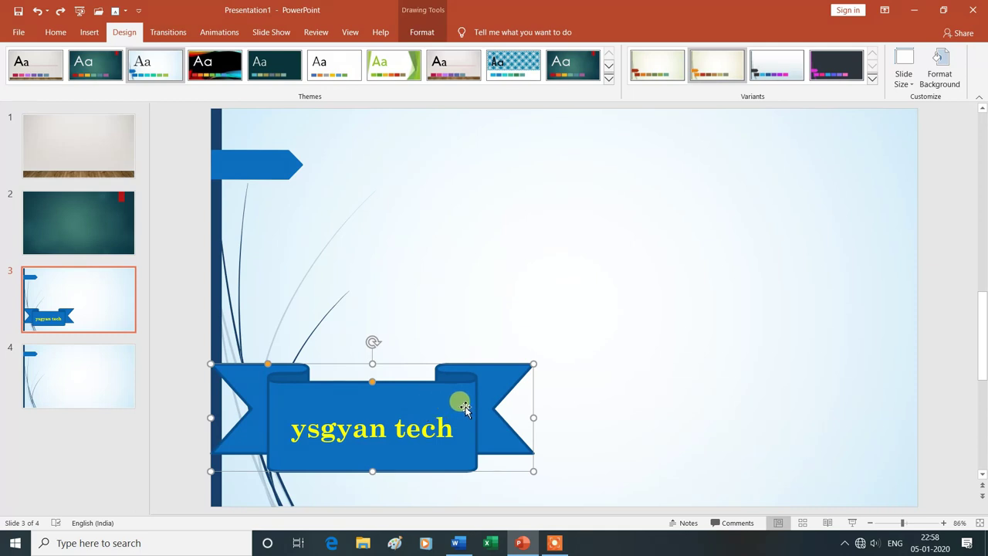
pyautogui.moveTo(465, 406); pyautogui.dragTo(655, 260)
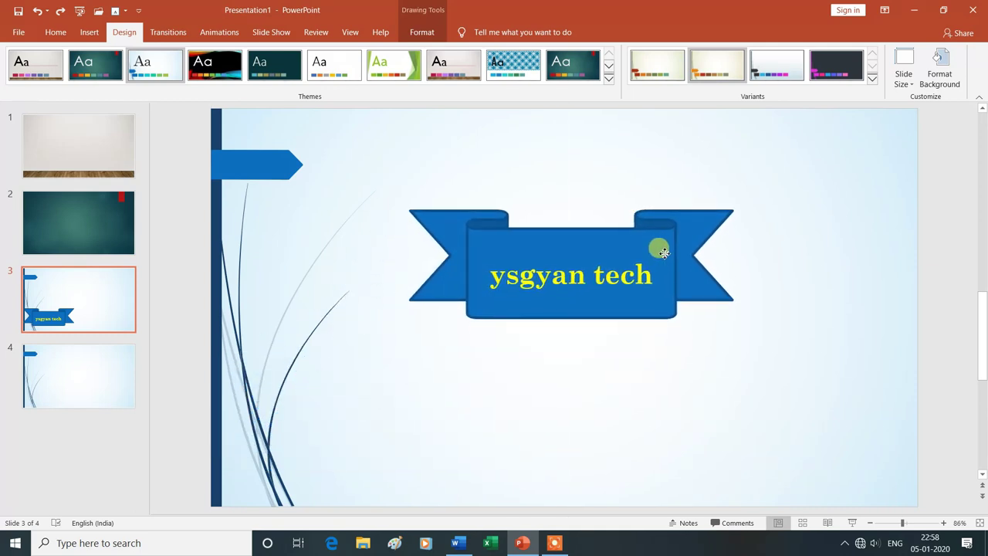
# Nudge the ribbon banner slightly up and right to centre it horizontally
pyautogui.moveTo(655, 259); pyautogui.dragTo(662, 253)
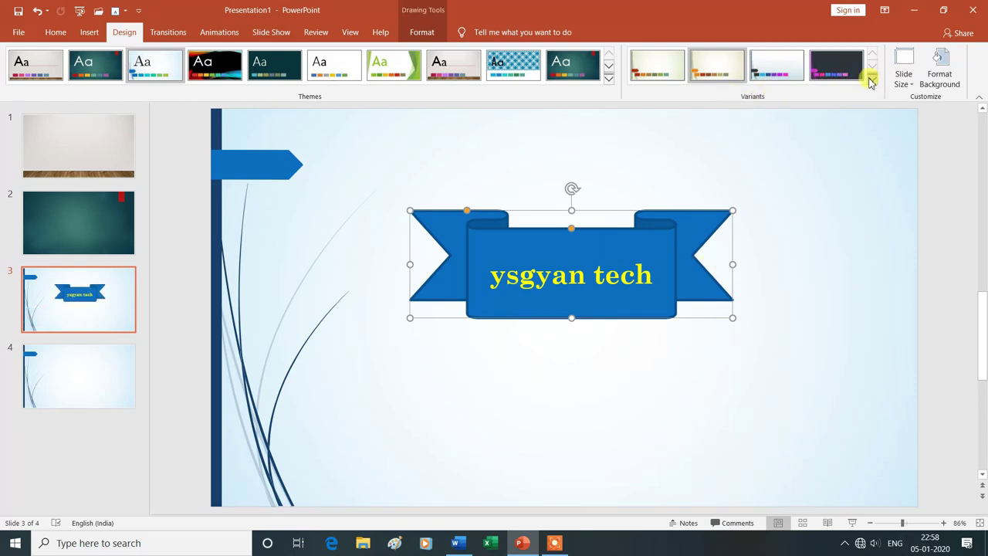
# Show the Design variant customisation options again
pyautogui.click(874, 82)
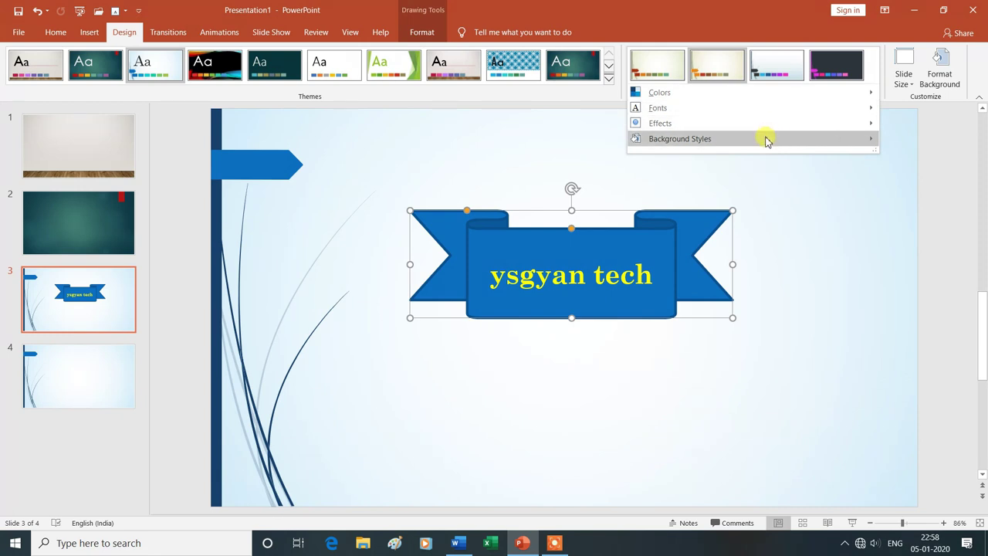
# Apply background Style 7, the blue-grey gradient, behind the 'ysgyan tech' banner
pyautogui.moveTo(766, 142)
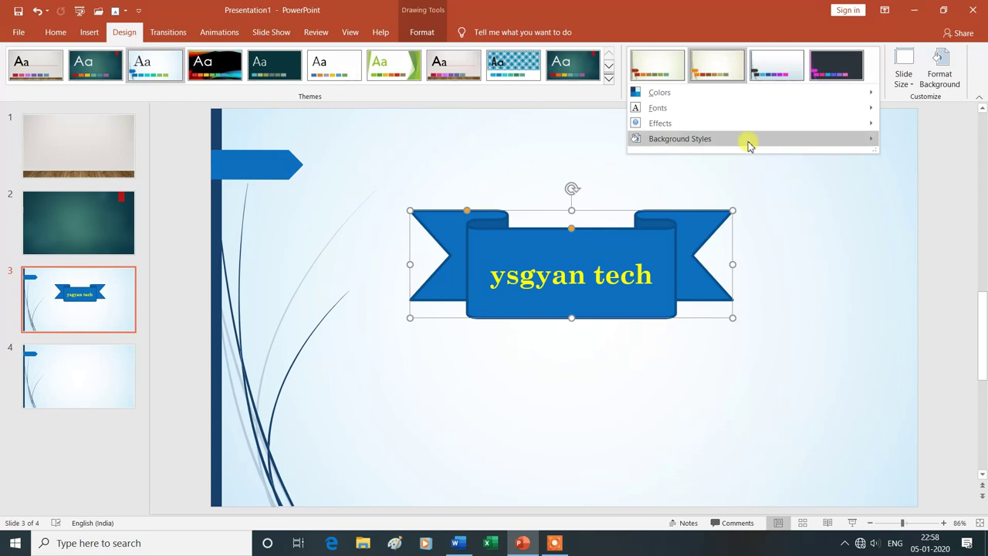
pyautogui.moveTo(731, 143)
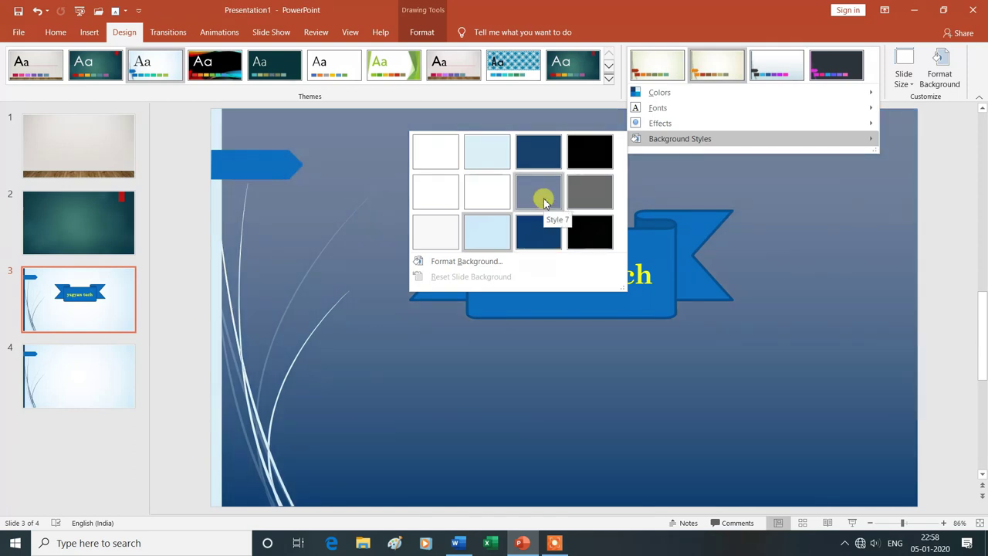
pyautogui.click(543, 195)
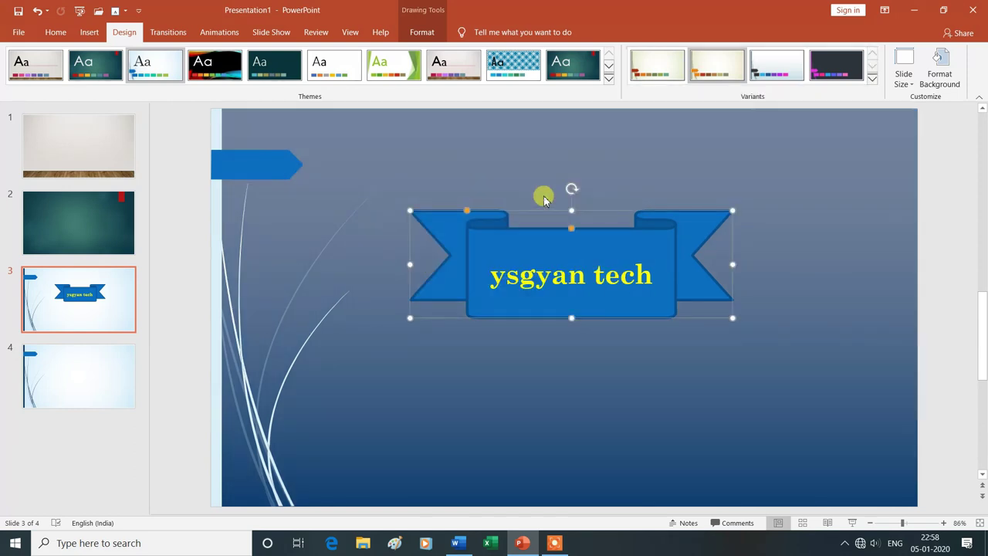